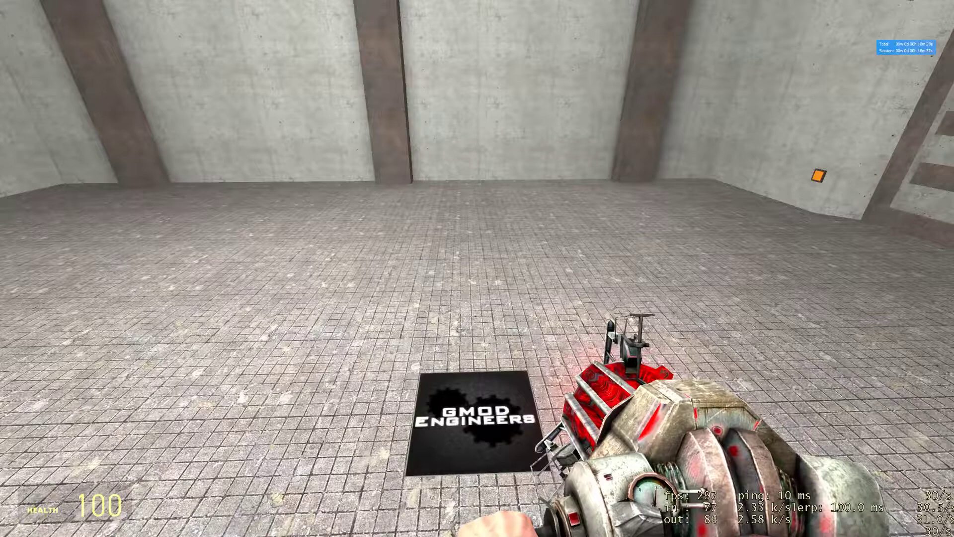
Spawn a 60x192x3 rectangular plate from the Plates (60) models.
key("q")
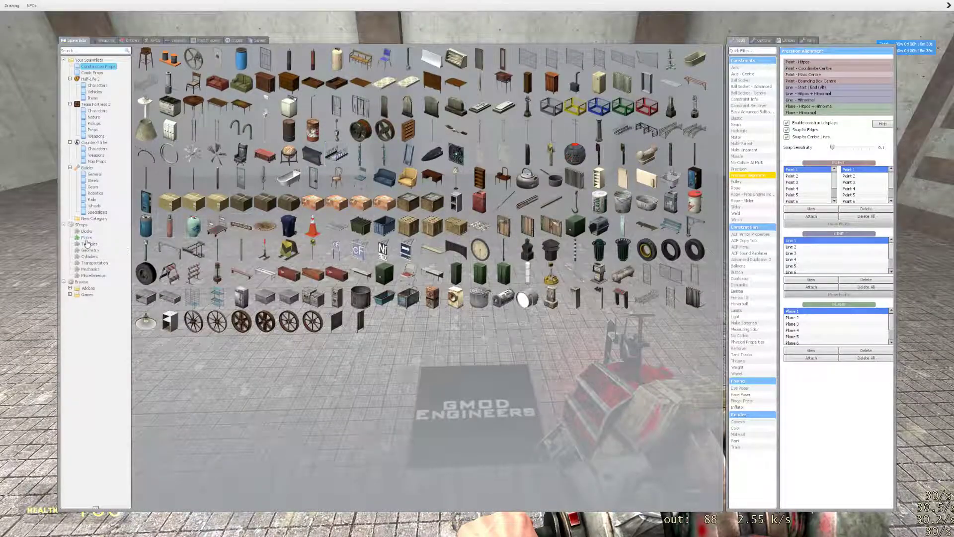
left_click(86, 238)
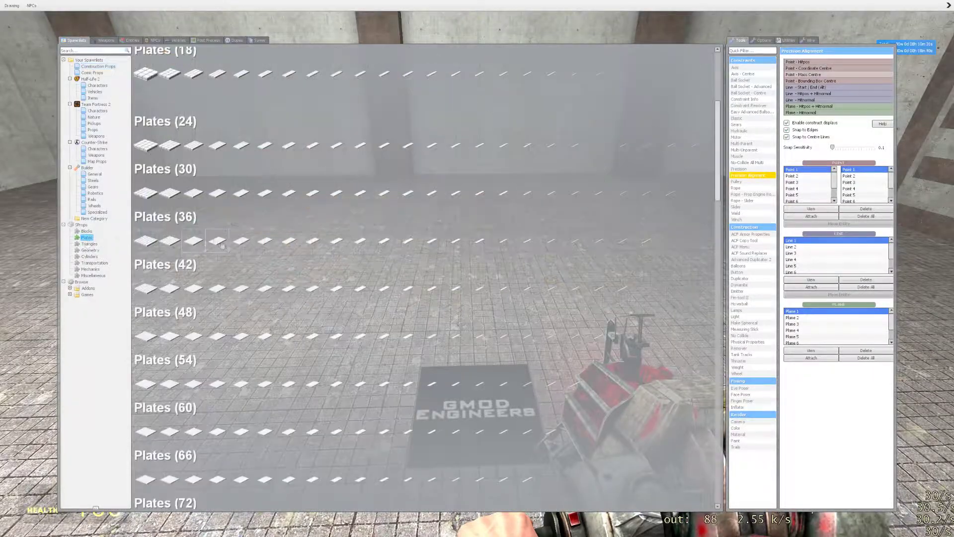
left_click(408, 434)
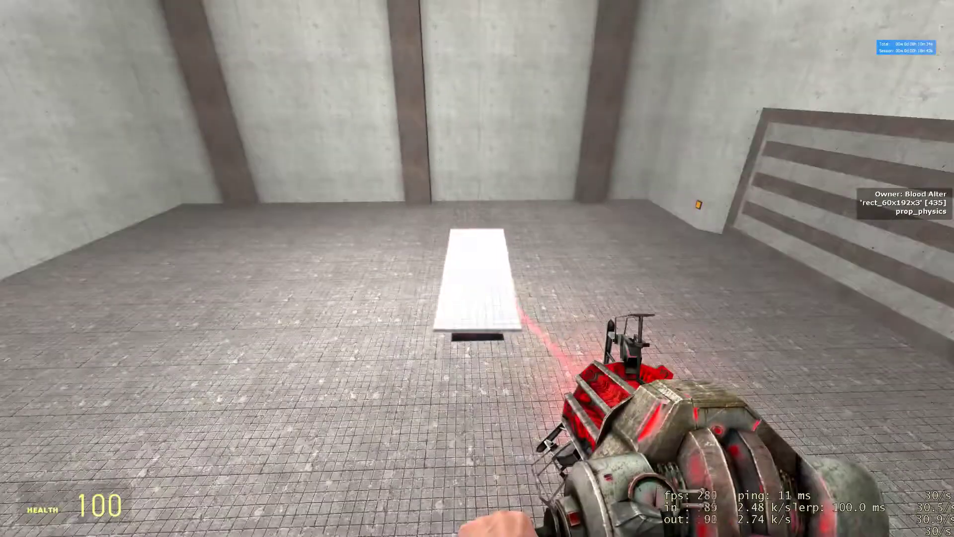
Spawn two 6x66 cylinders from the Cylinders (6) models near the plate.
key("q")
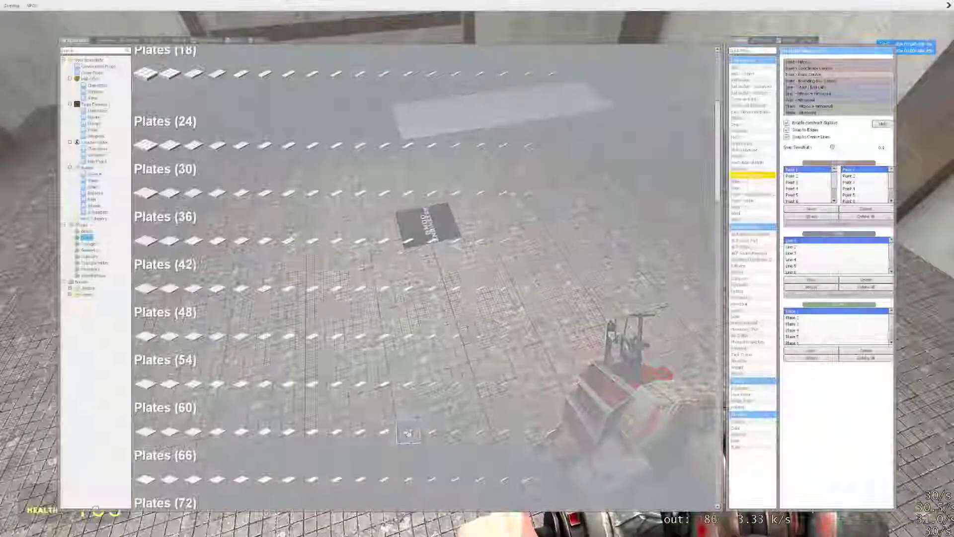
left_click(97, 251)
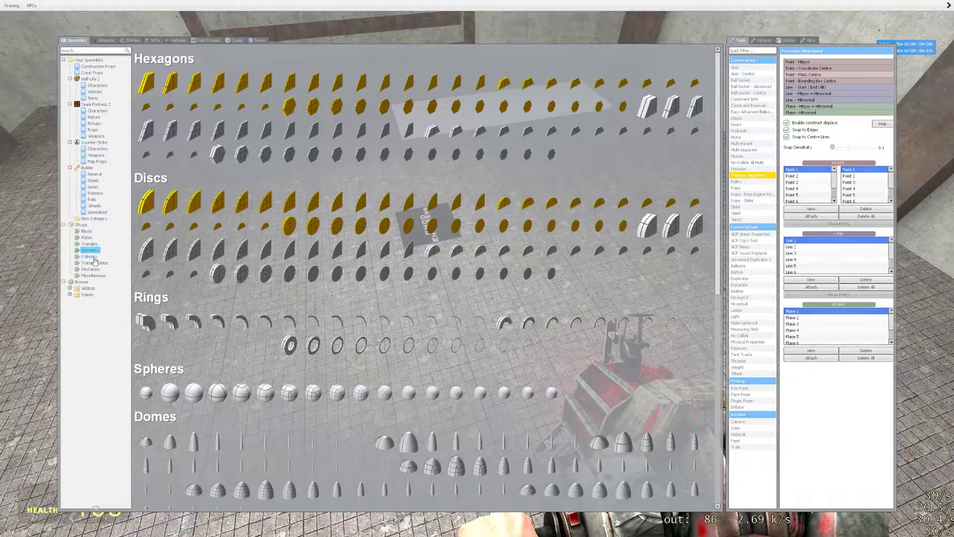
left_click(94, 257)
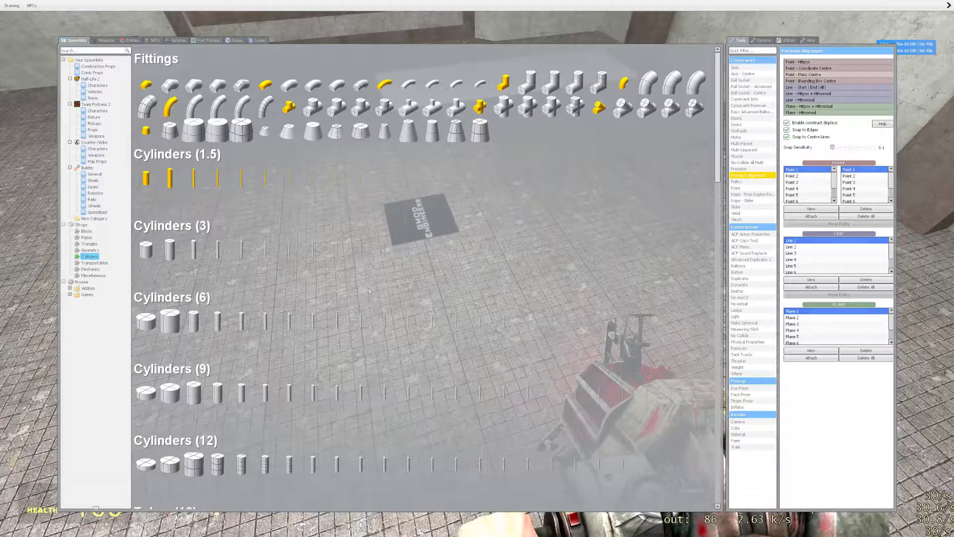
left_click(417, 323)
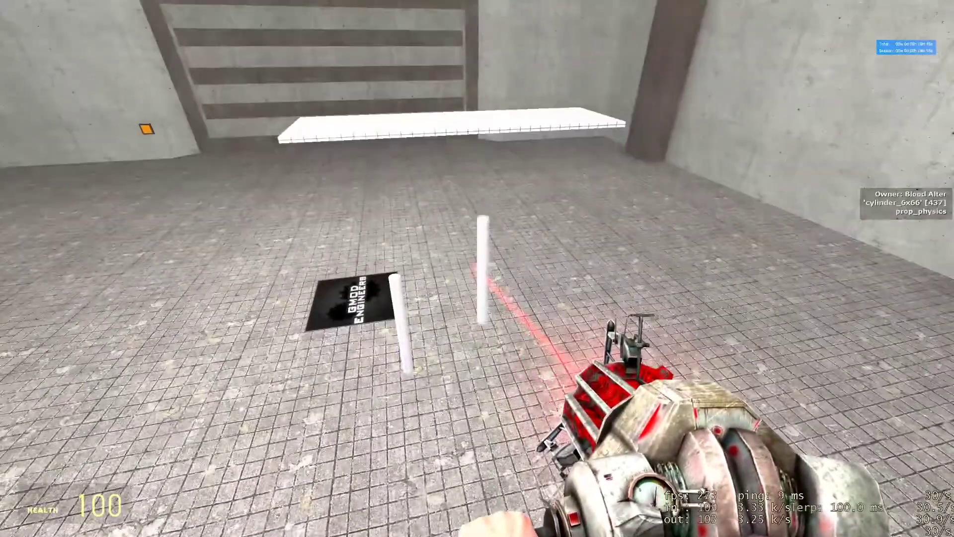
Rotate the two cylinders to lie horizontally and freeze them parallel to each other with the physics gun.
key("e")
right_click(477, 268)
left_click_drag(477, 269, 477, 269)
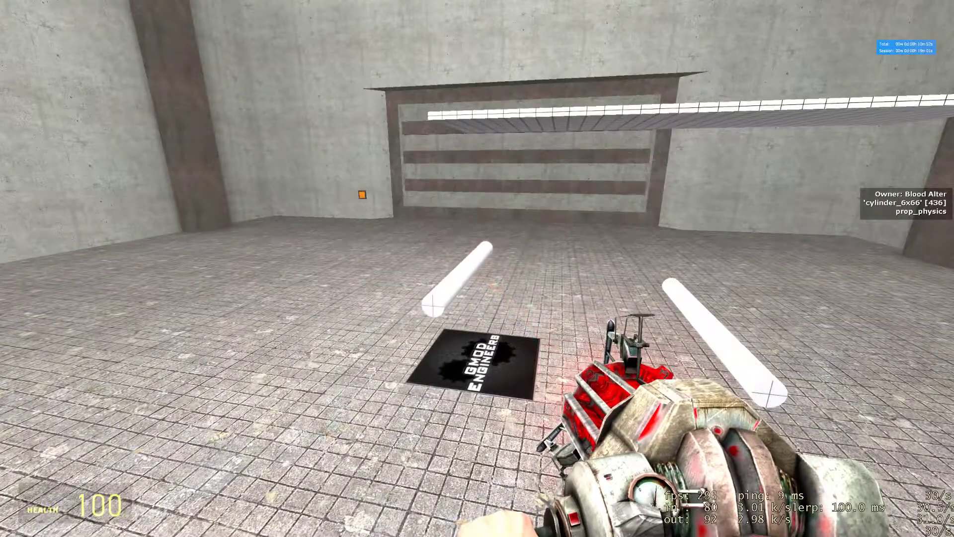
Place Point 1 at the mass centre of the first cylinder and select that cylinder for Precision Alignment.
key("q")
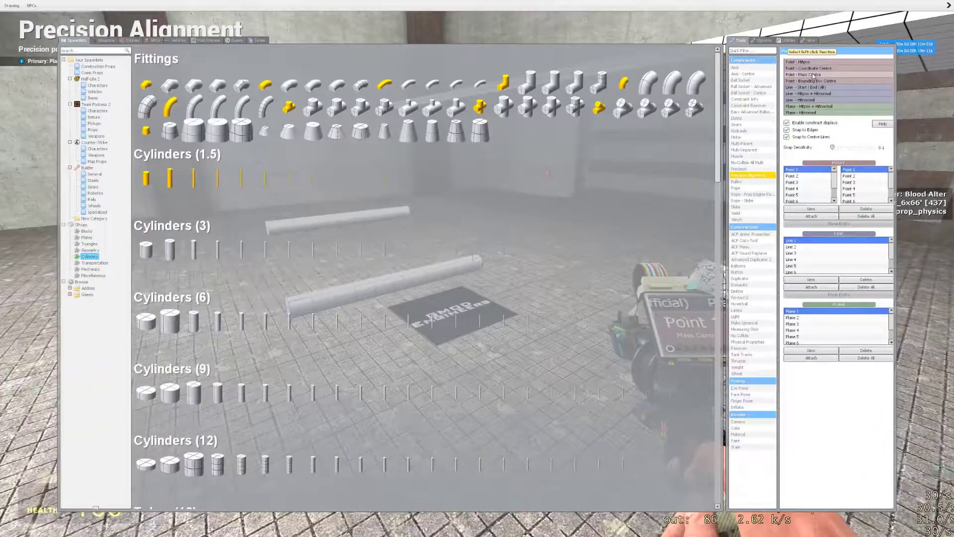
key("q")
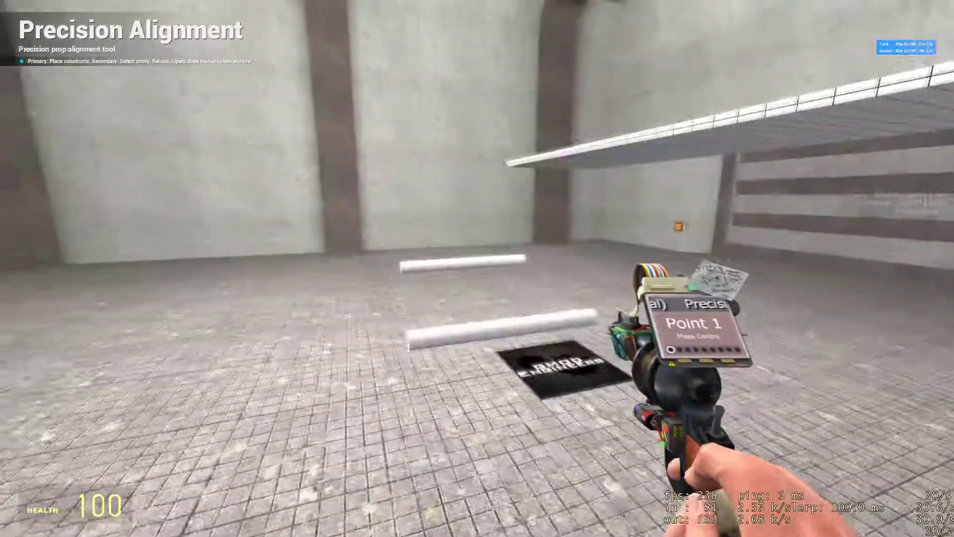
left_click(467, 266)
right_click(467, 266)
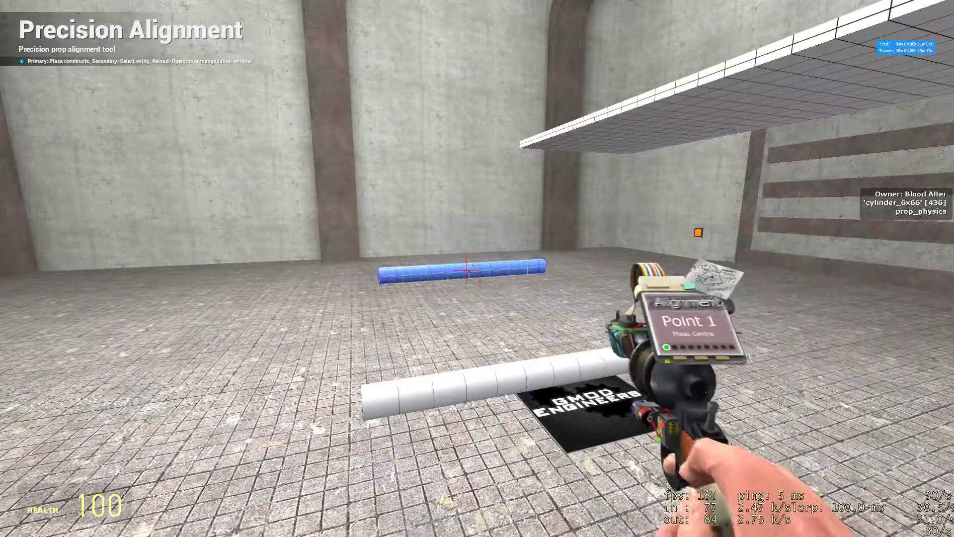
Switch the alignment tool to Point - Hitpos and place Point 2 on the plate's underside near one end.
key("q")
left_click(818, 62)
key("q")
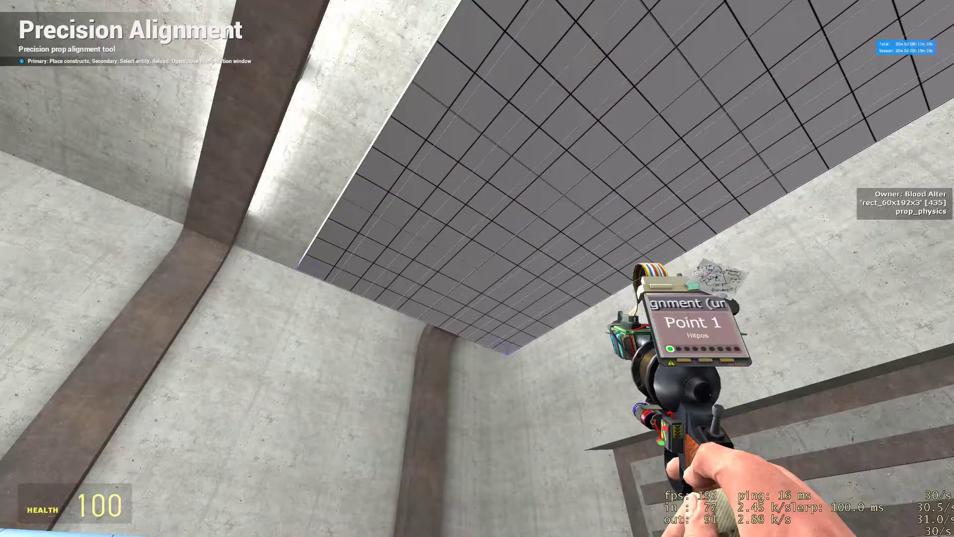
left_click(477, 268)
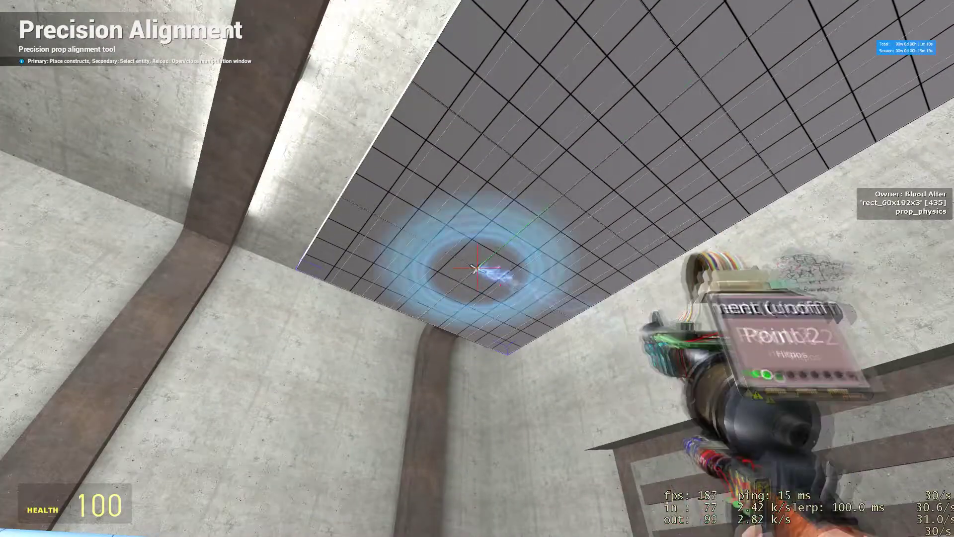
Move the first cylinder from Point 1 to Point 2, and clear the selection and all alignment points.
key("q")
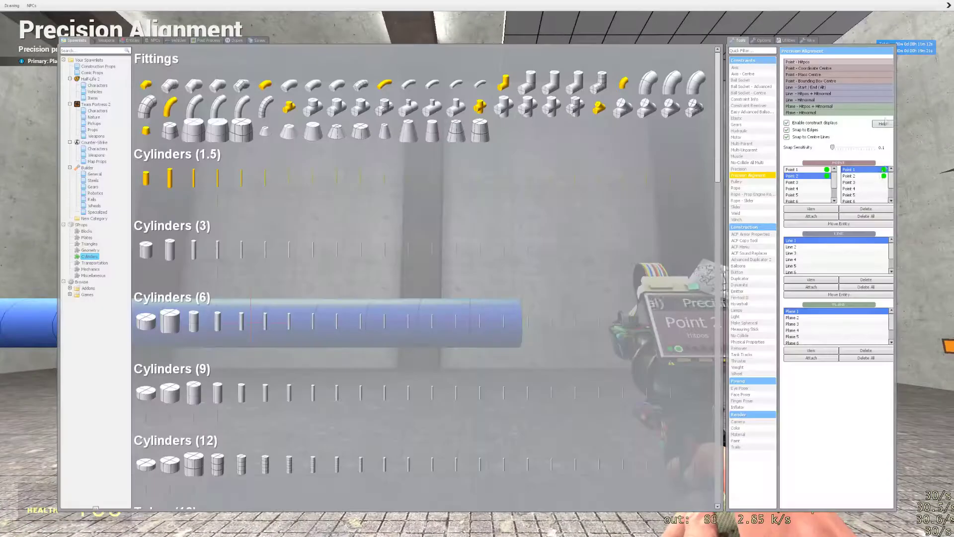
left_click(854, 177)
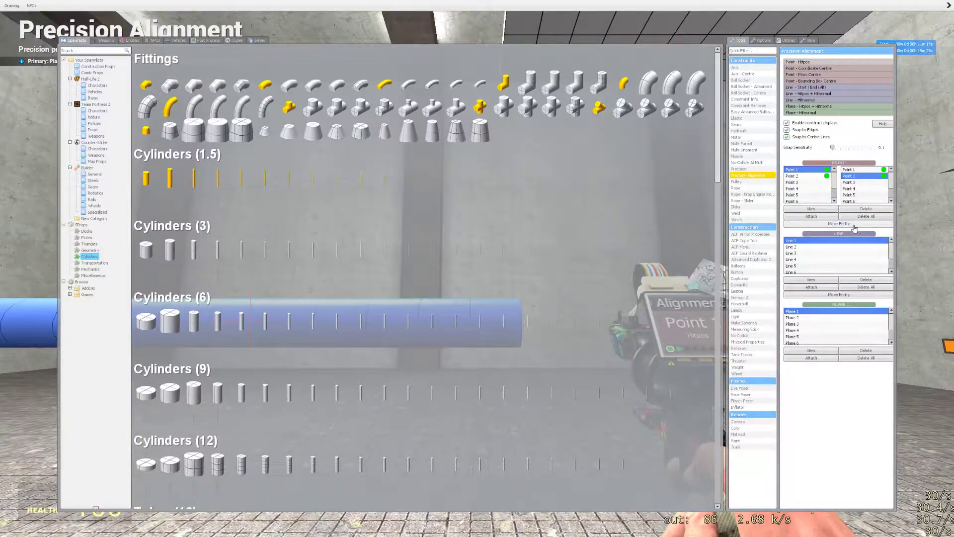
left_click(854, 224)
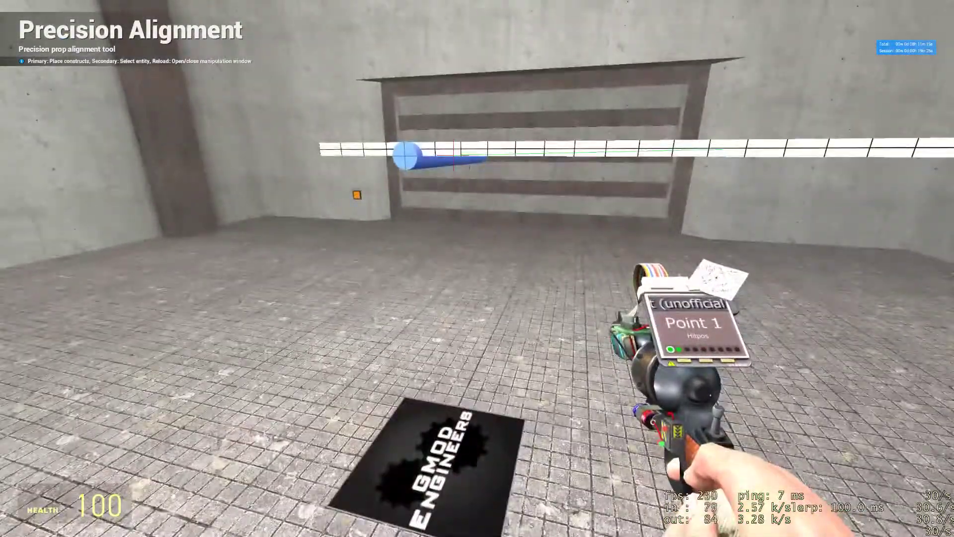
right_click(477, 268)
key("q")
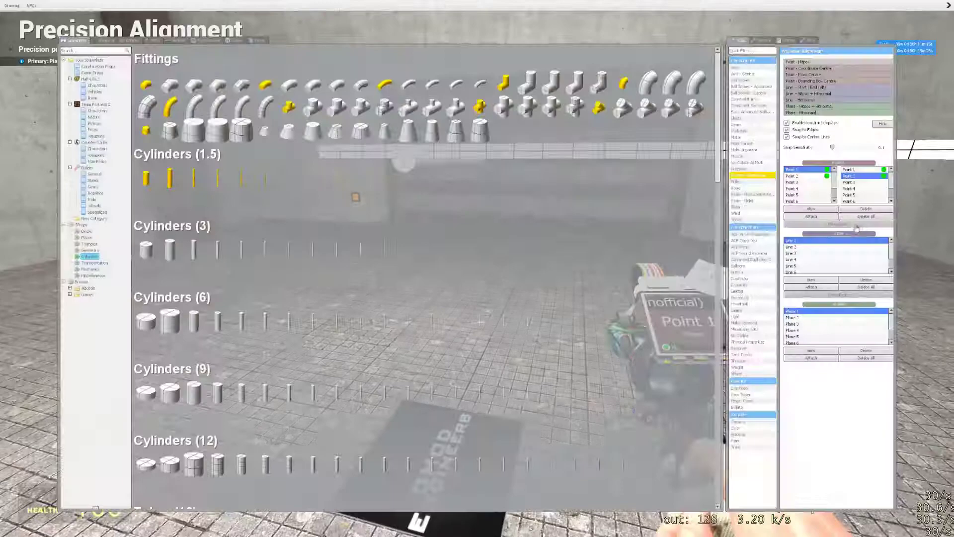
left_click(867, 215)
Place Point 1 at the mass centre of the second cylinder and select that cylinder.
key("q")
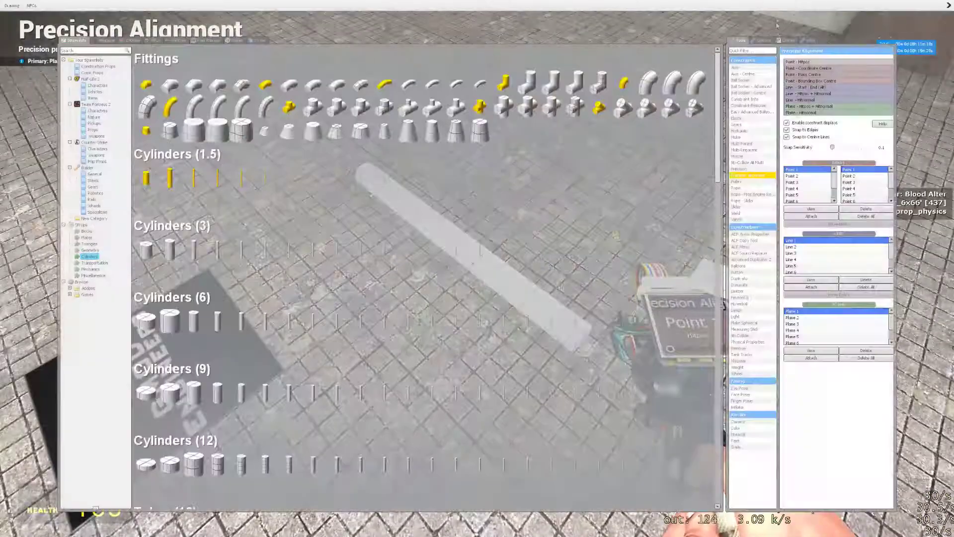
left_click(798, 76)
left_click(477, 269)
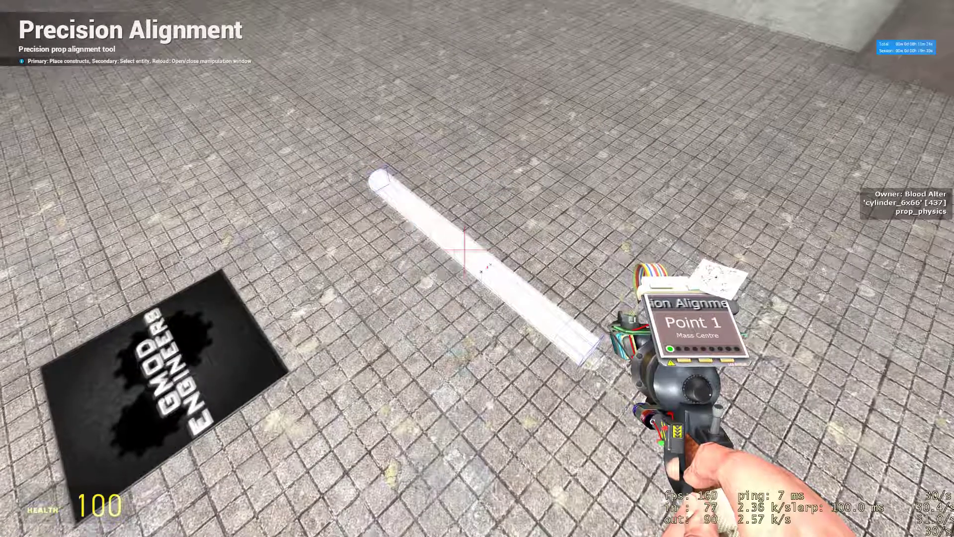
right_click(478, 269)
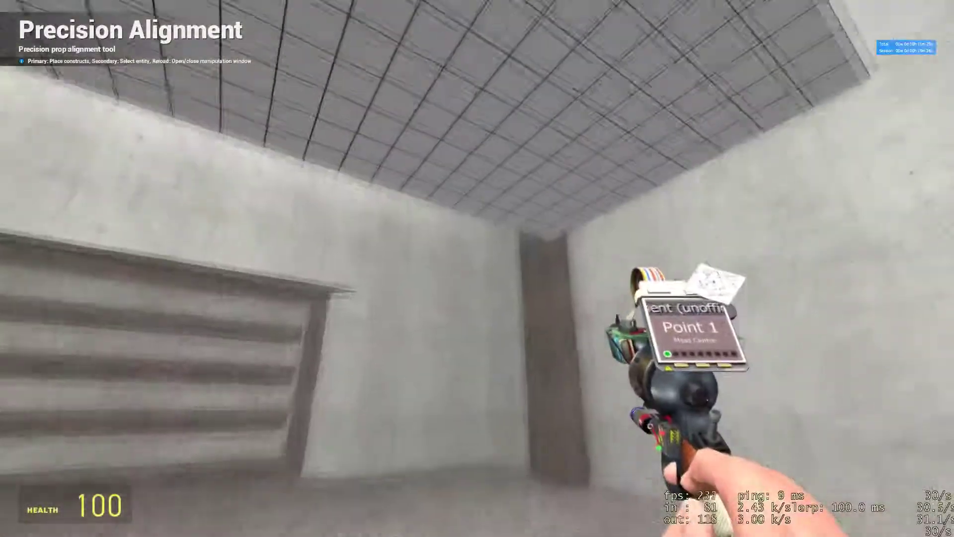
Use Point - Hitpos to place Point 2 on the plate's underside near the opposite end.
key("q")
left_click(804, 64)
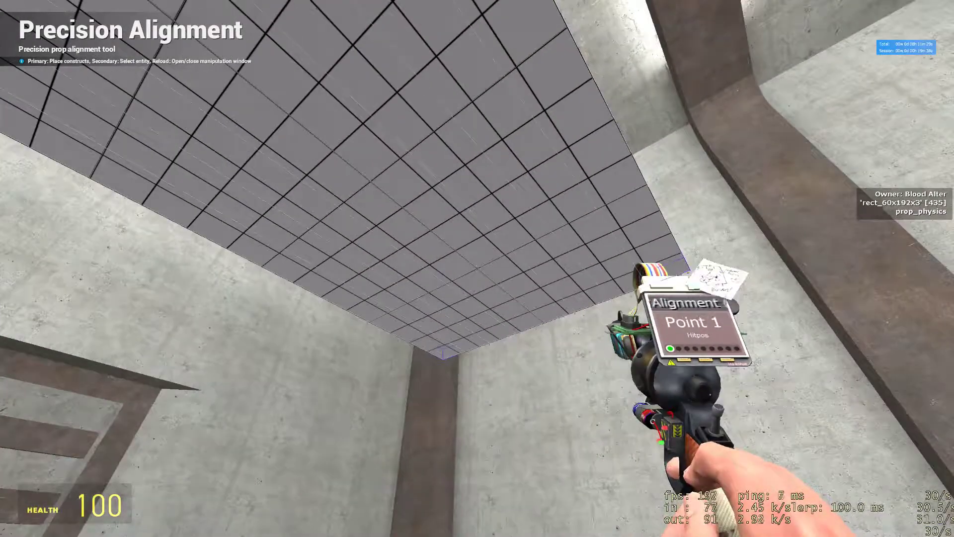
left_click(477, 268)
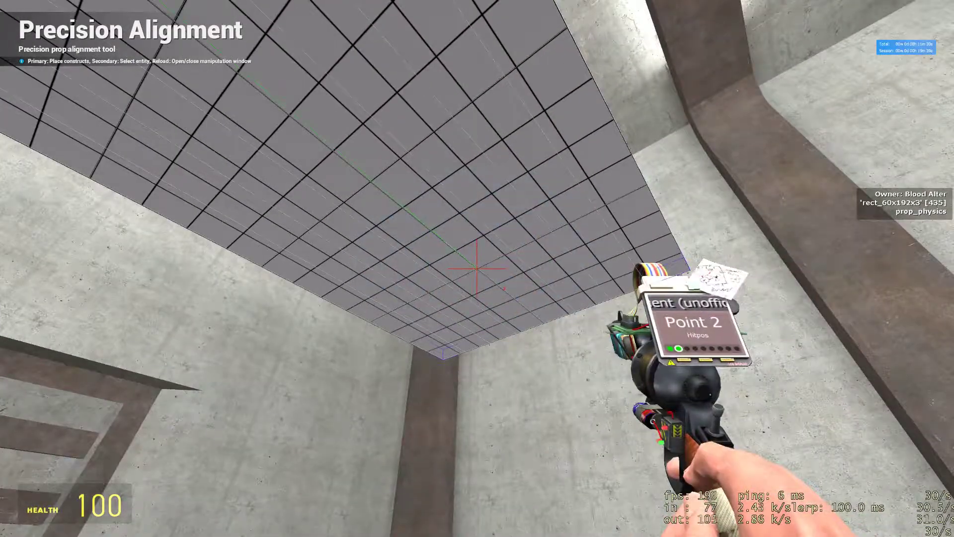
Move the second cylinder from Point 1 to Point 2, and clear its selection and all alignment points.
key("q")
left_click(795, 169)
left_click(851, 176)
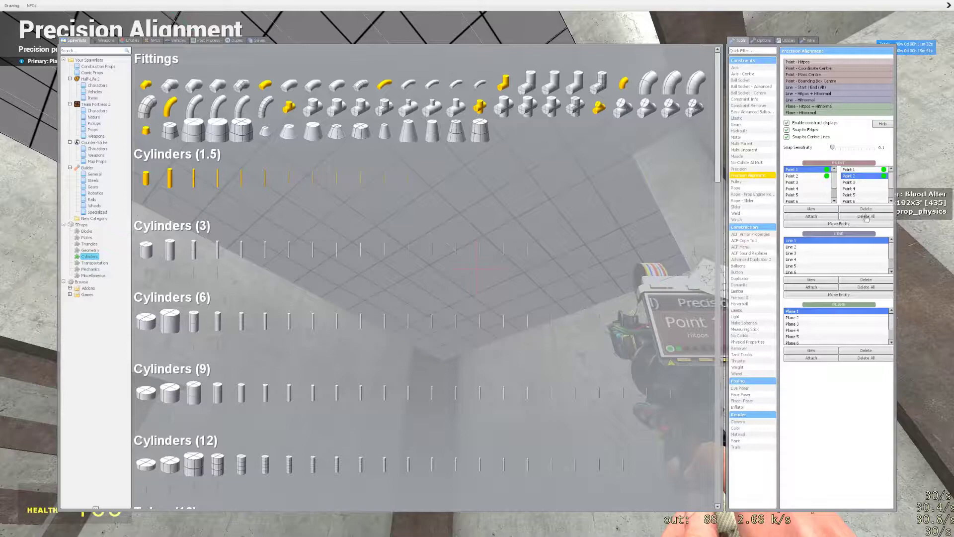
left_click(854, 226)
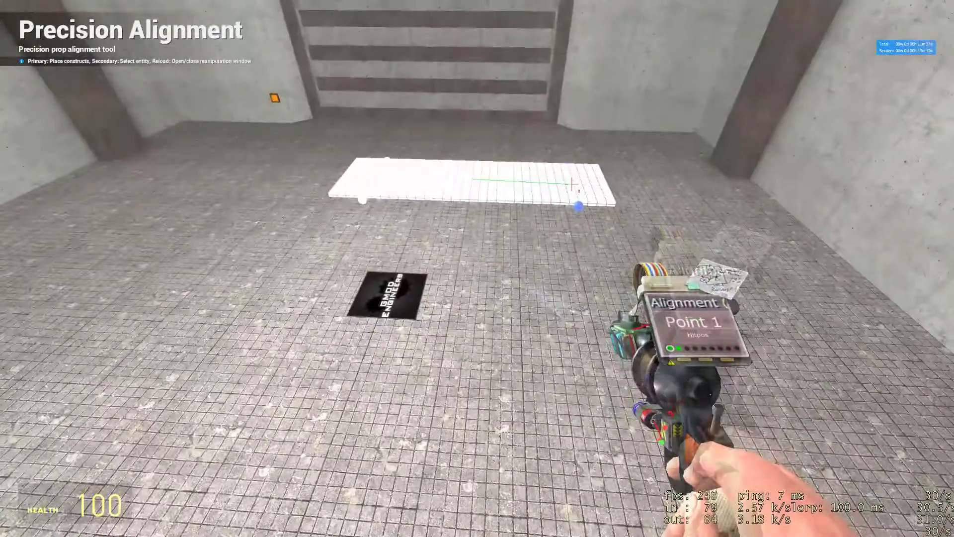
right_click(477, 268)
key("q")
left_click(880, 216)
key("q")
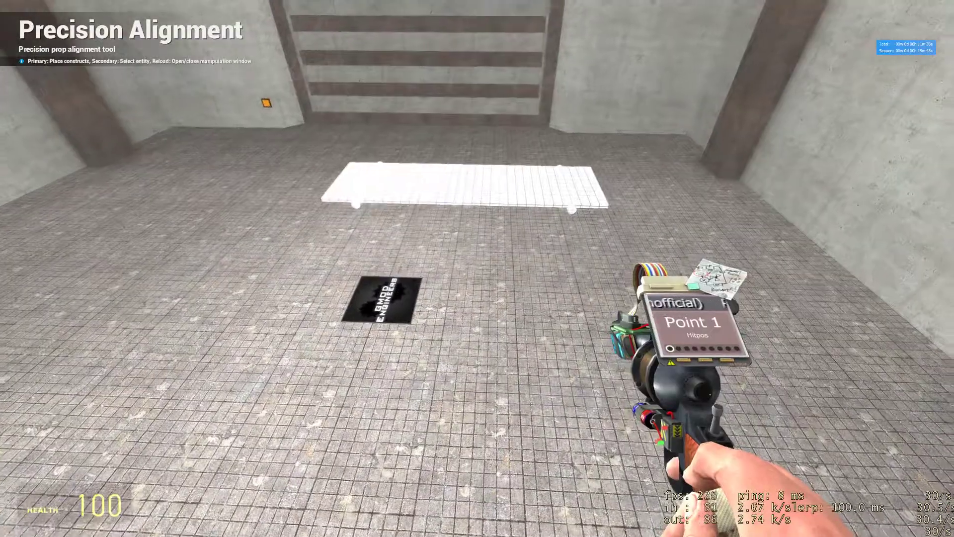
Pull the plate away from the embedded cylinders using the Precision tool.
key("q")
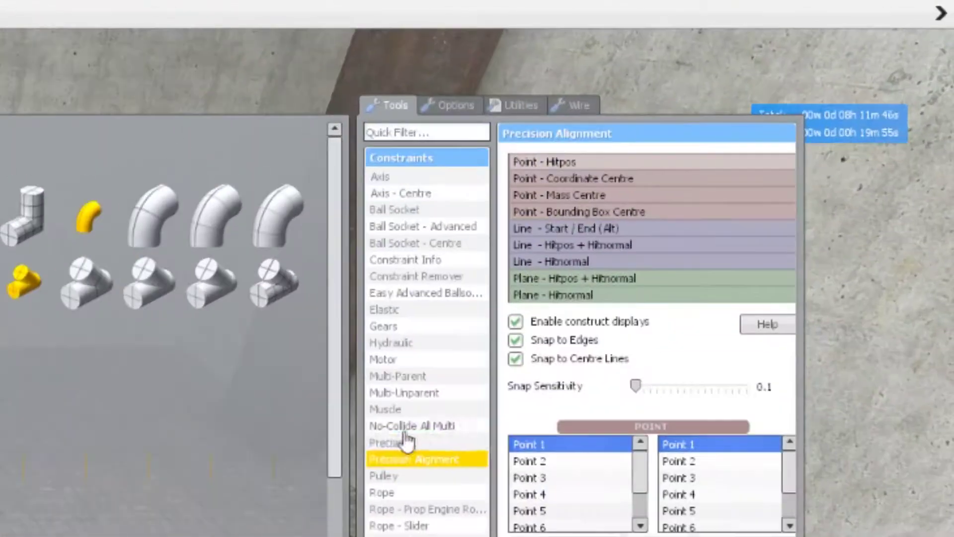
left_click(746, 167)
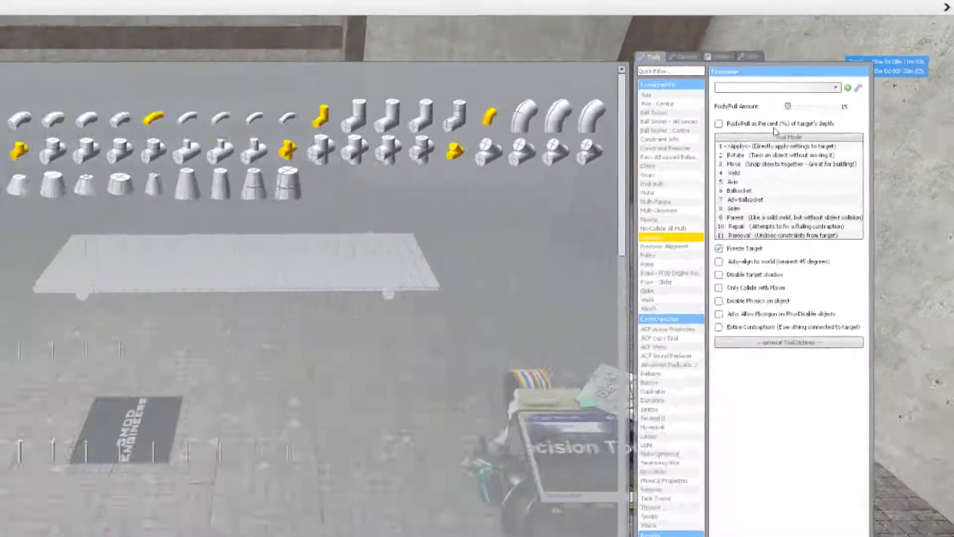
key("q")
key("w")
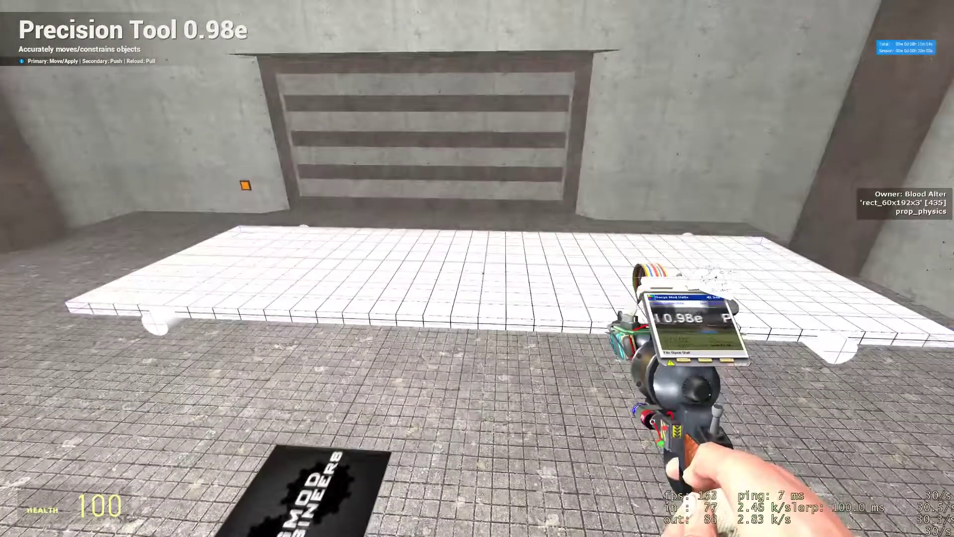
key("r")
Switch to the physics gun and examine from below how the cylinders sit against the plate.
key("a")
key("1")
key("1")
key("1")
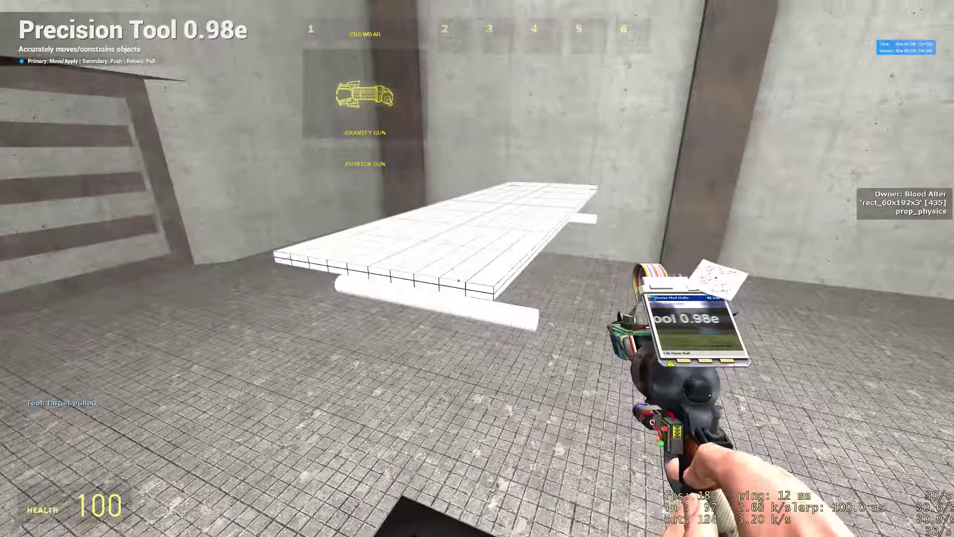
left_click(477, 268)
key("ctrl")
key("w")
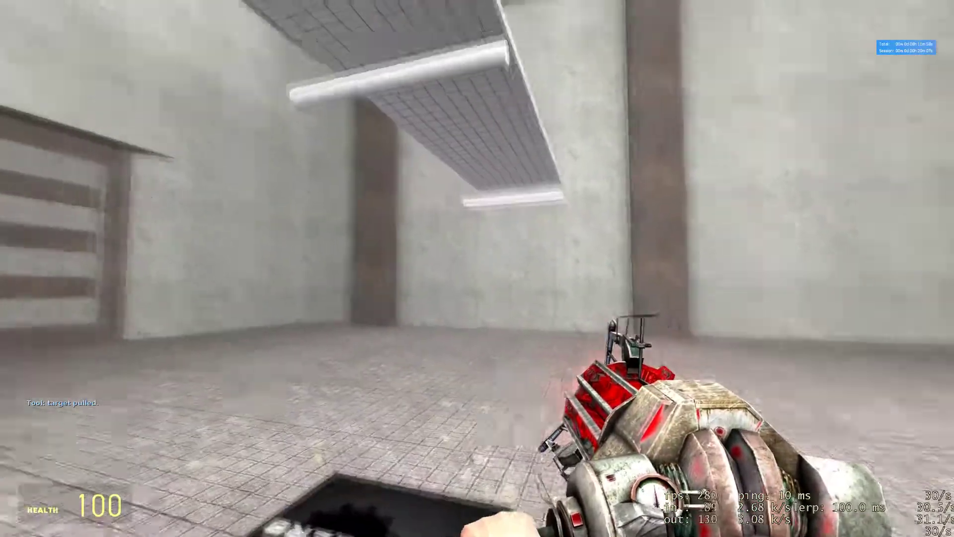
key("d")
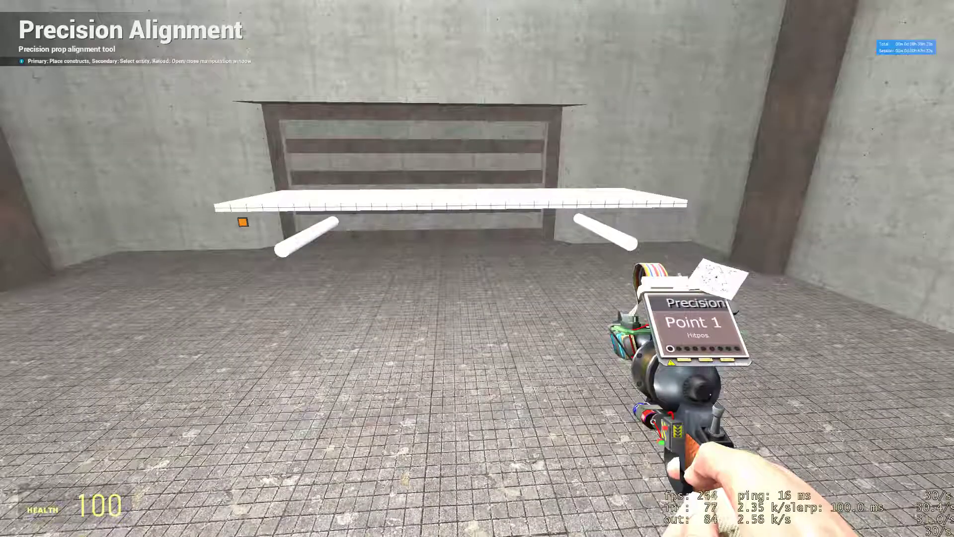
Raise the snap sensitivity of the Precision Alignment tool.
key("q")
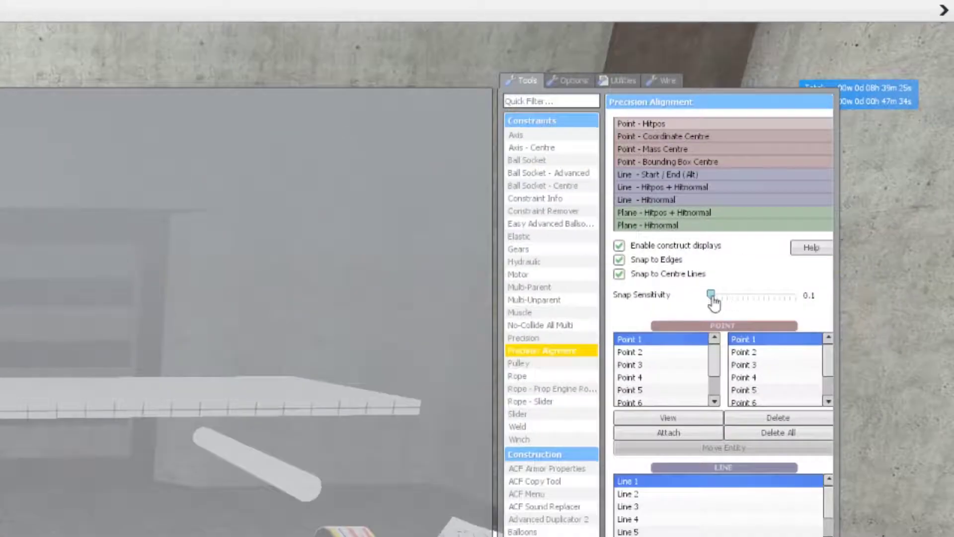
left_click_drag(714, 301, 836, 298)
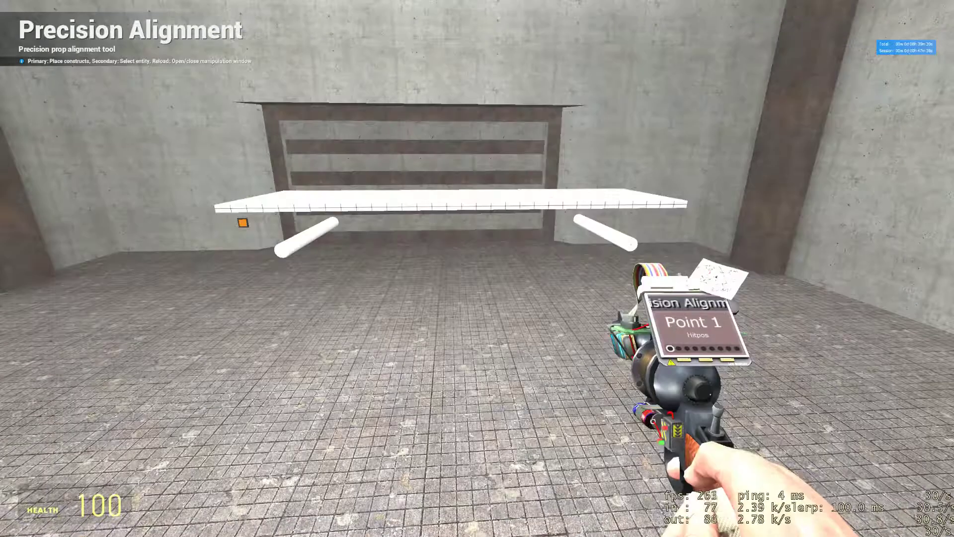
key("q")
Place a Hitpos Point 1 at the middle of the plate's long side face.
key("q")
key("w")
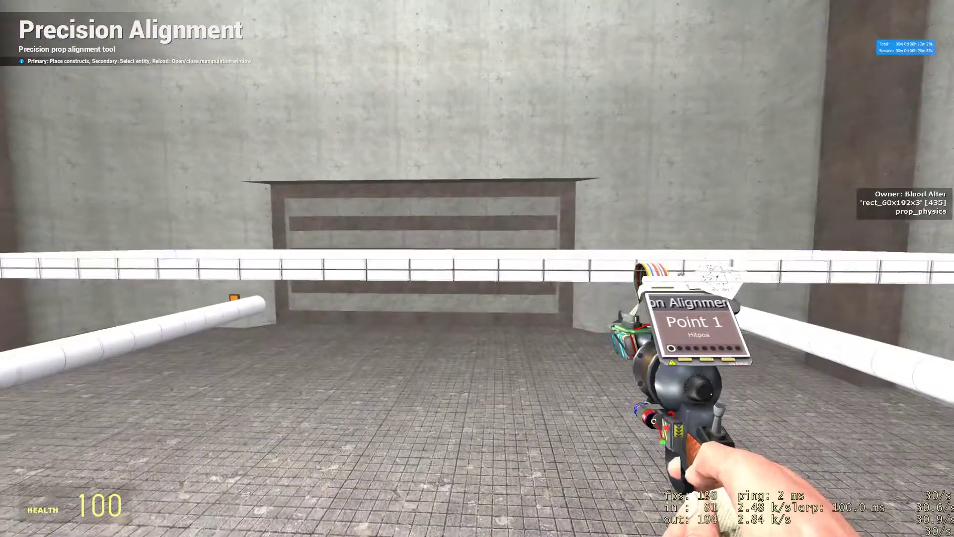
left_click(477, 268)
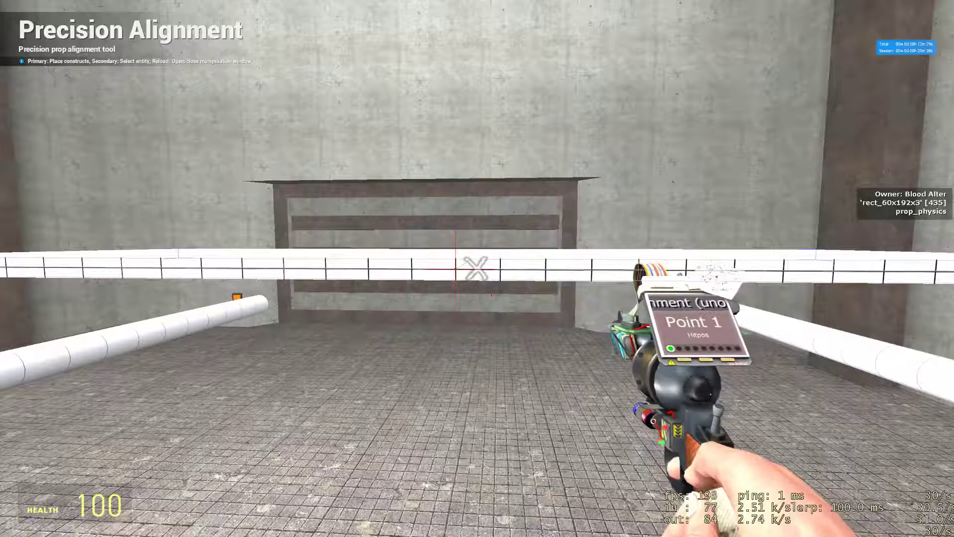
Place Hitpos Point 2 mid-way on the plate's opposite long side face, and Mass Centre Points 3 and 4 on the two cylinders.
key("w")
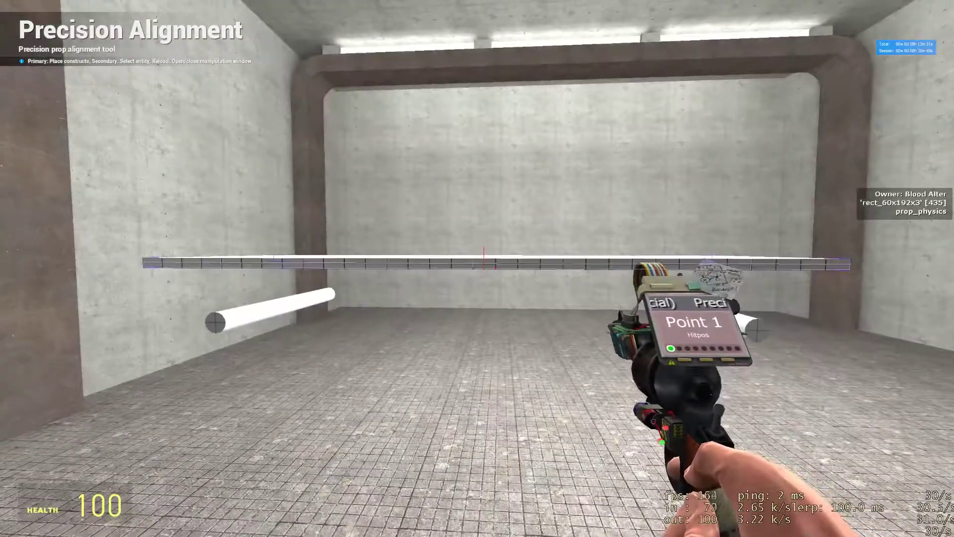
left_click(477, 268)
key("q")
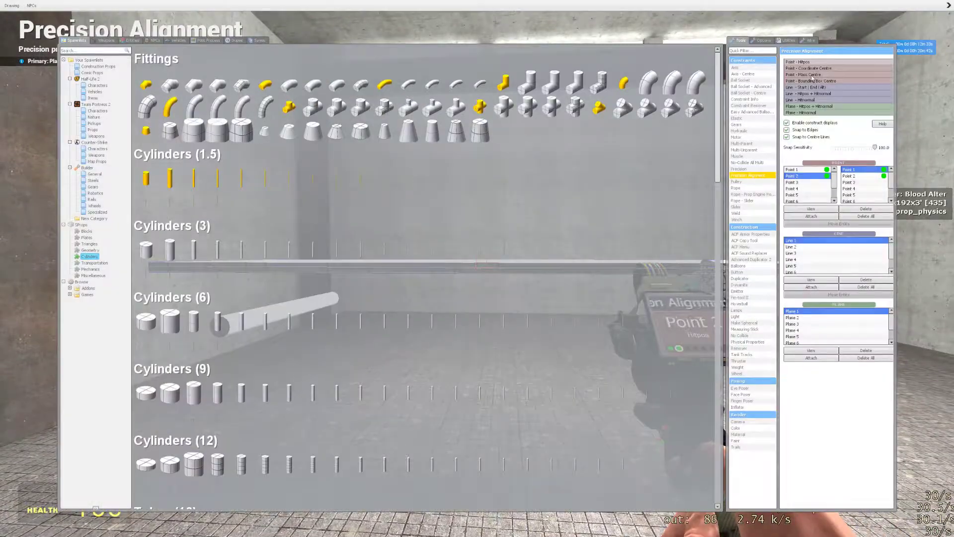
left_click(811, 76)
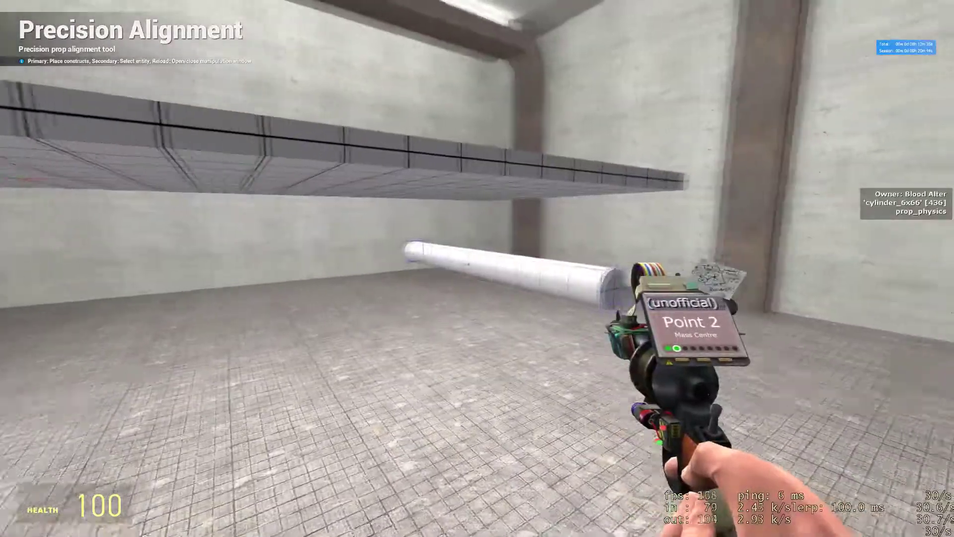
left_click(477, 268)
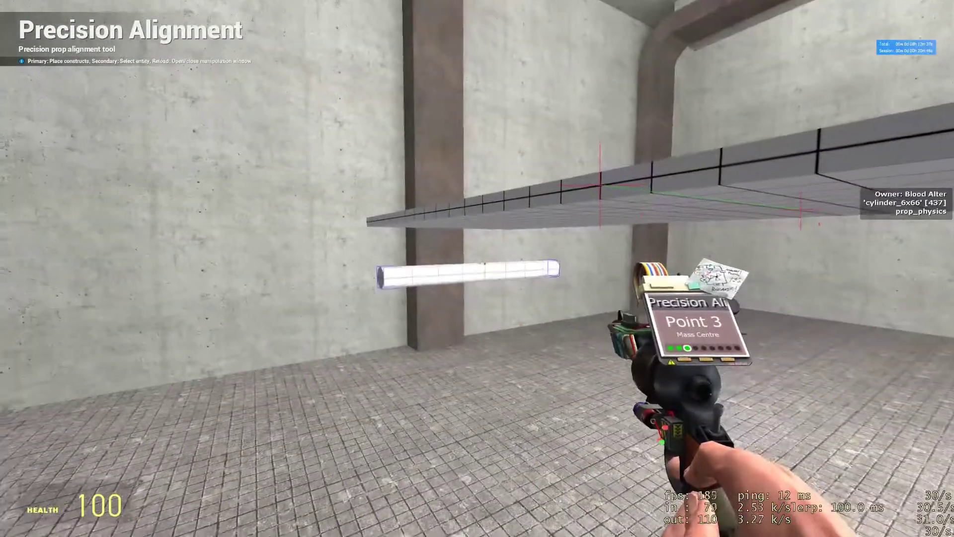
left_click(477, 269)
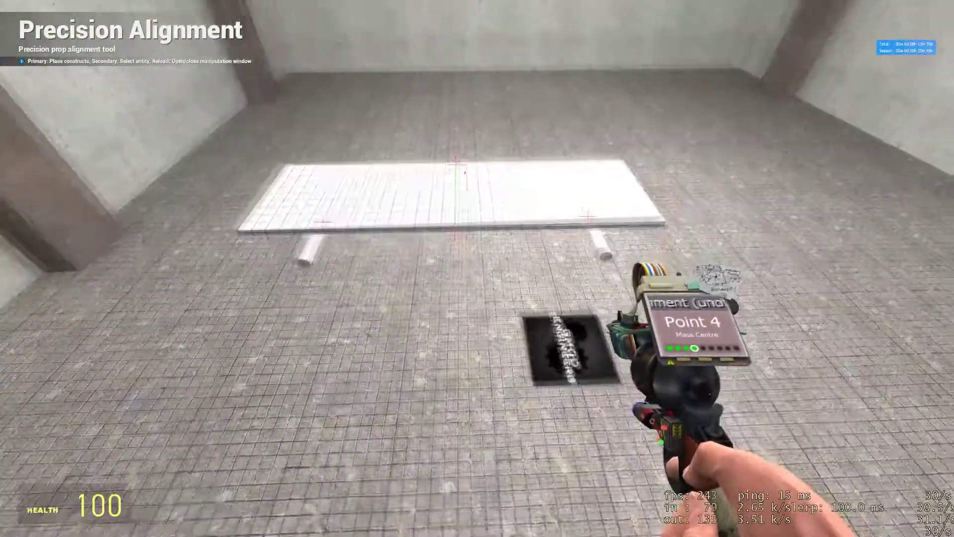
Create rigid rope constraints from Point 1 to Point 3 and from Point 1 to Point 4 in the alignment manipulation window.
key("r")
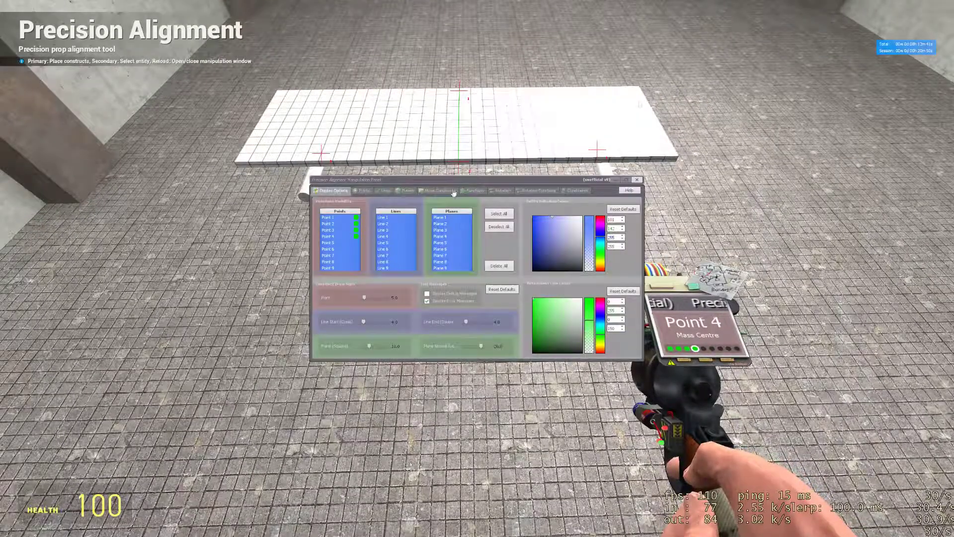
left_click_drag(438, 177, 368, 242)
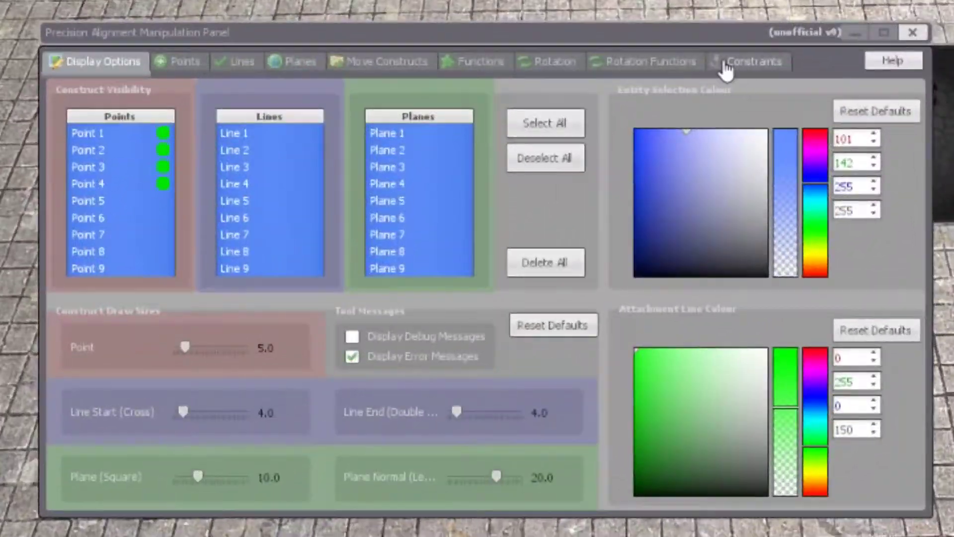
left_click(661, 141)
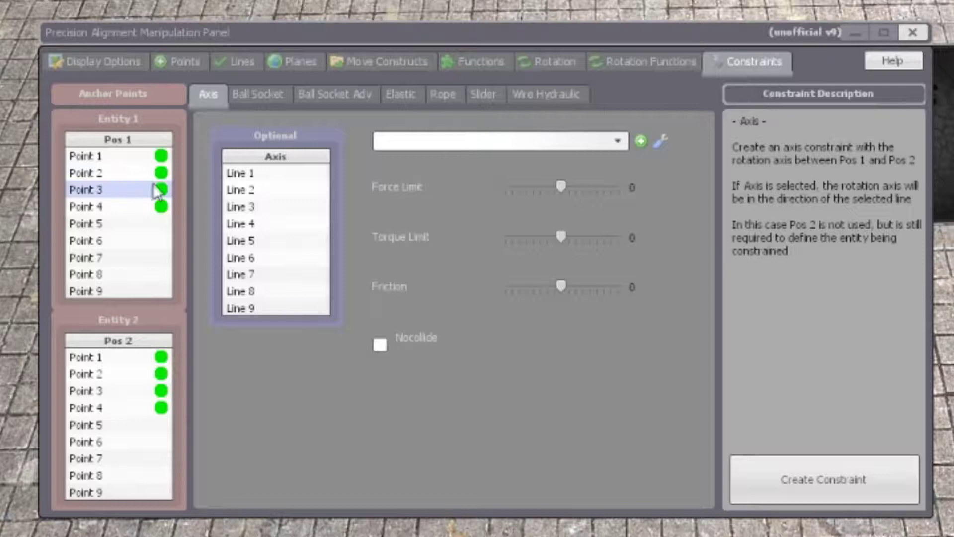
left_click(111, 157)
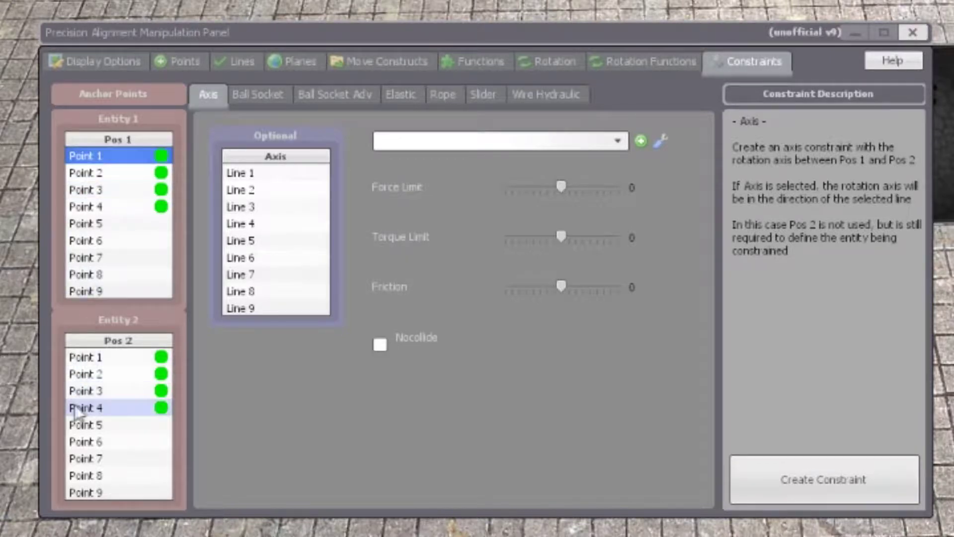
left_click(97, 390)
left_click(444, 94)
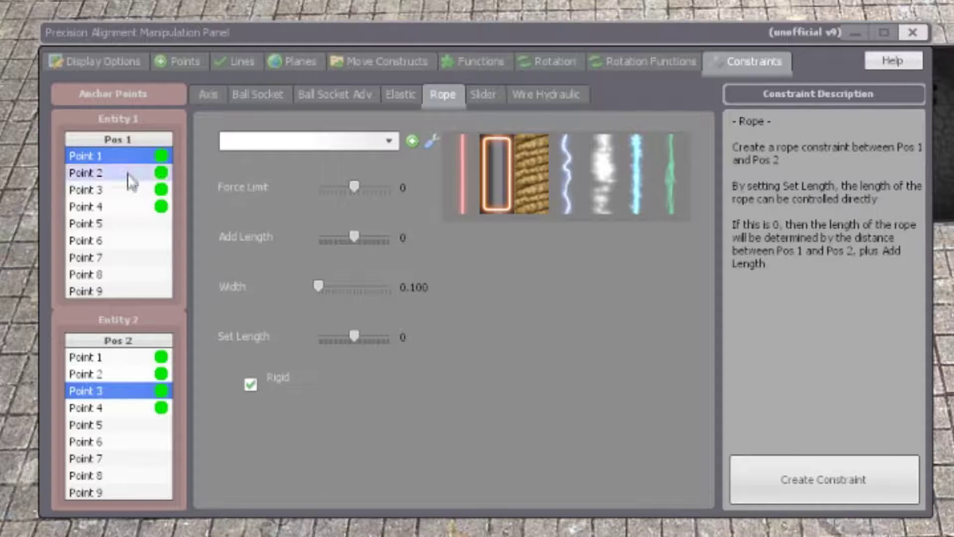
left_click(134, 410)
left_click(784, 485)
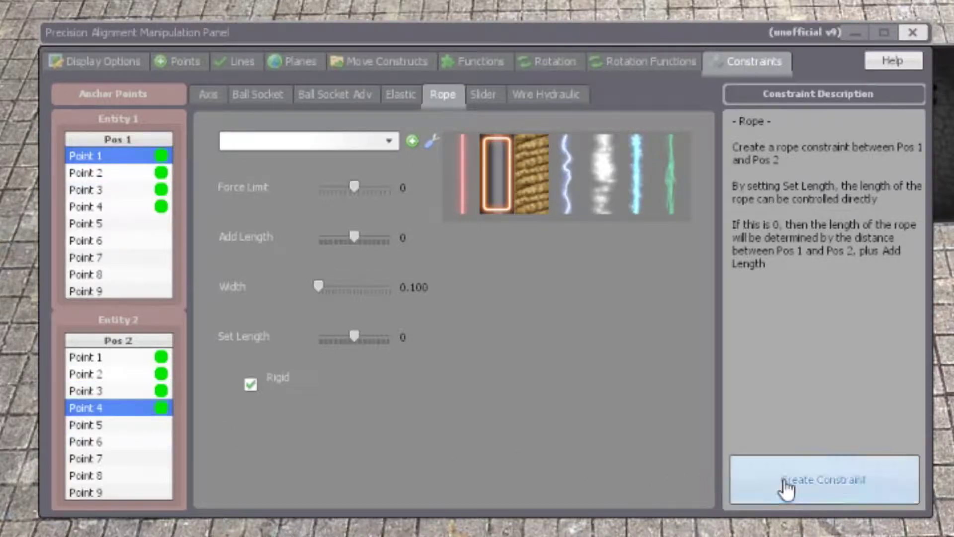
Create rigid rope constraints from Point 2 to Points 4 and 3, and close the manipulation window.
left_click(124, 174)
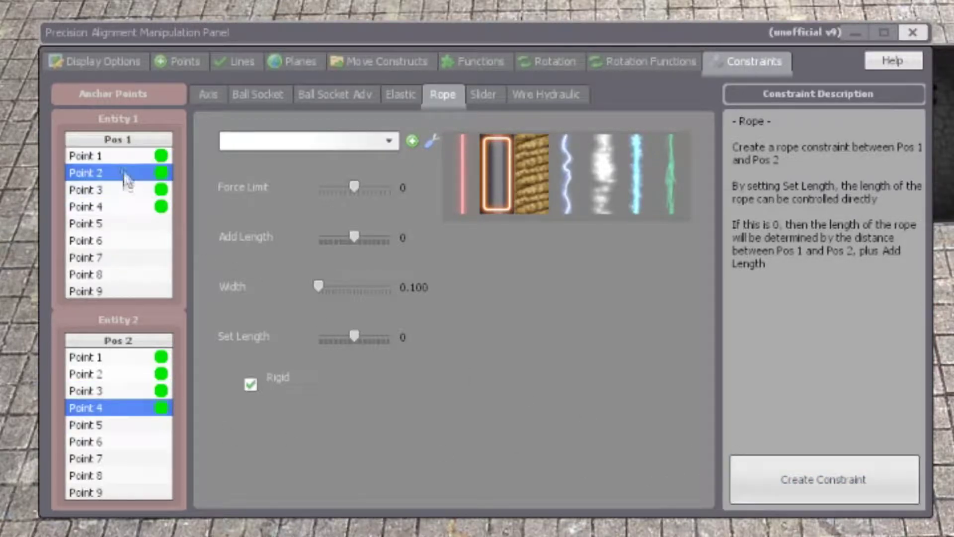
left_click(756, 492)
left_click(145, 393)
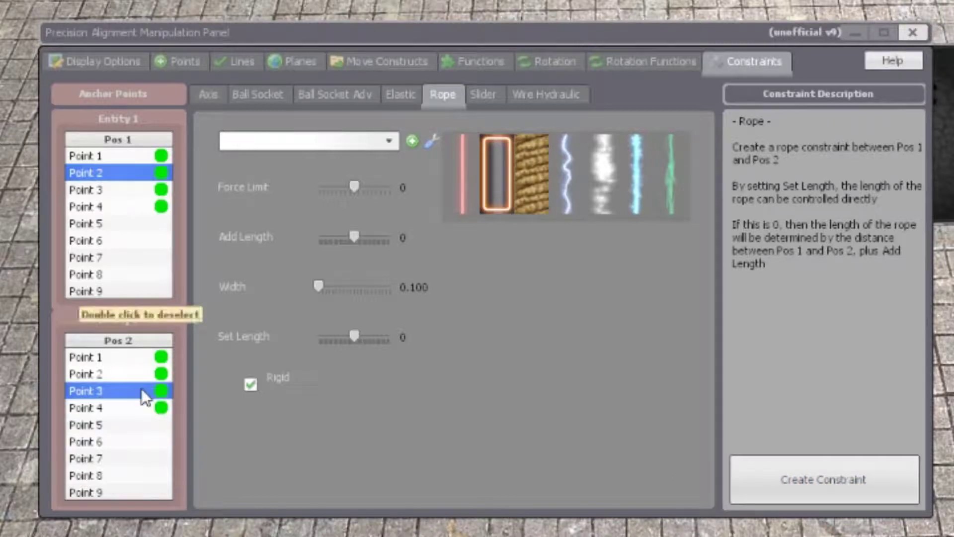
left_click(839, 472)
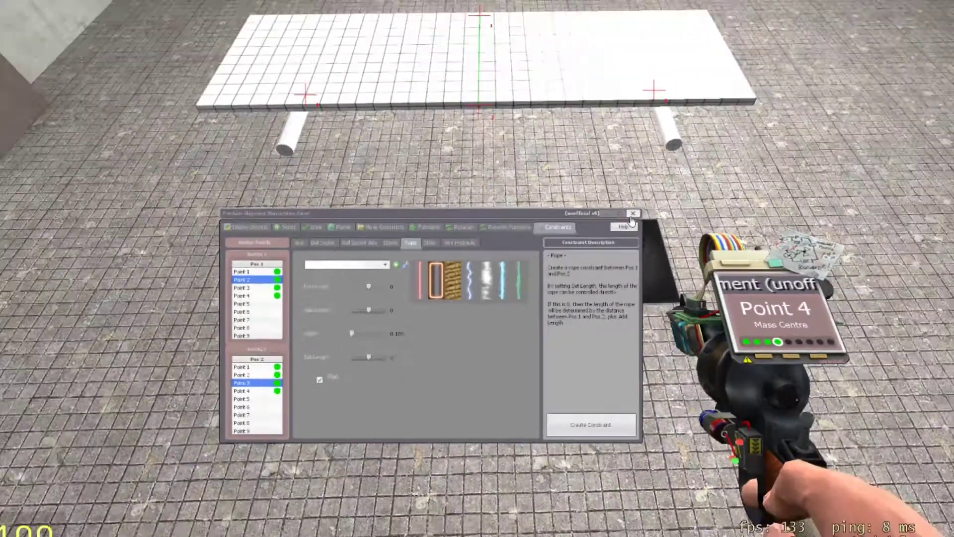
left_click(913, 32)
Delete all placed Precision Alignment points.
key("w")
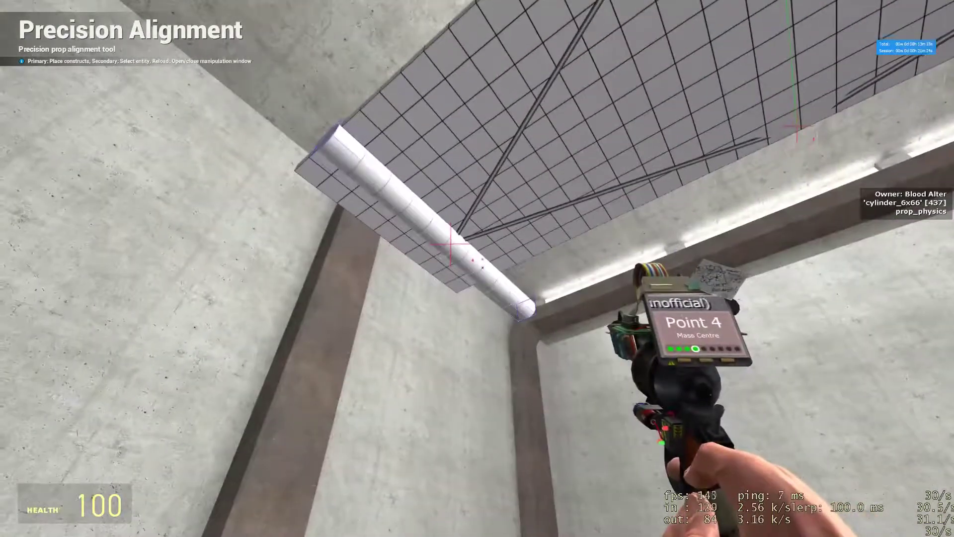
key("q")
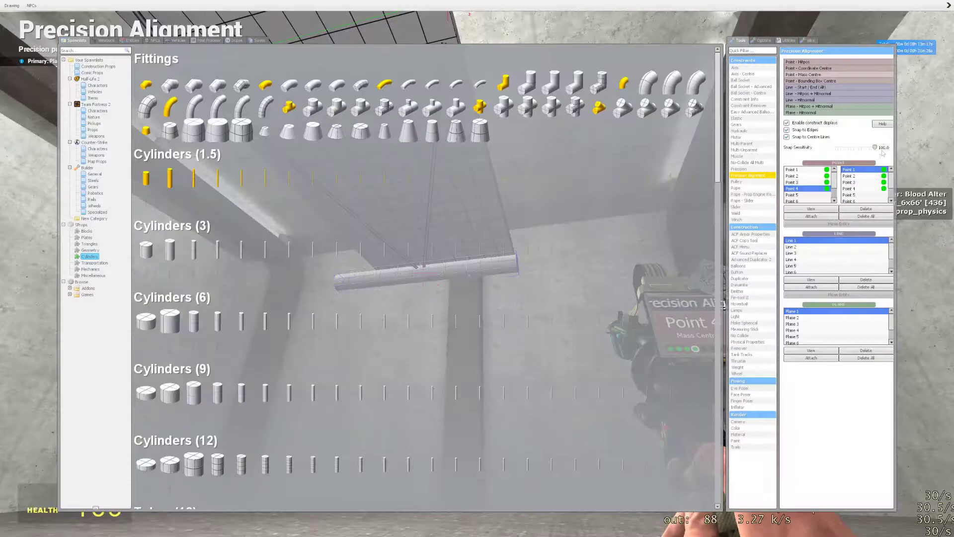
left_click(870, 218)
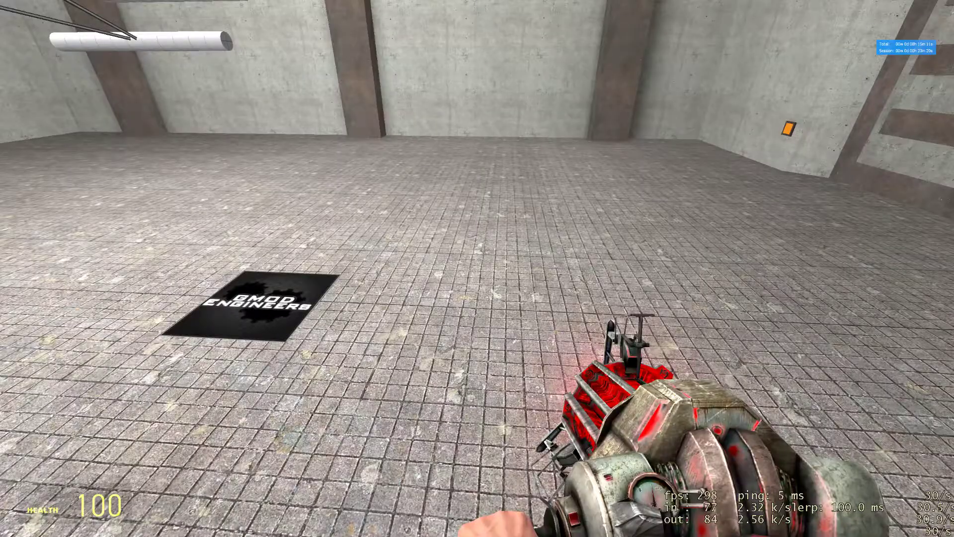
Switch back to the Precision Alignment tool in Point - Hitpos mode and lower the snap sensitivity to 0.1.
key("q")
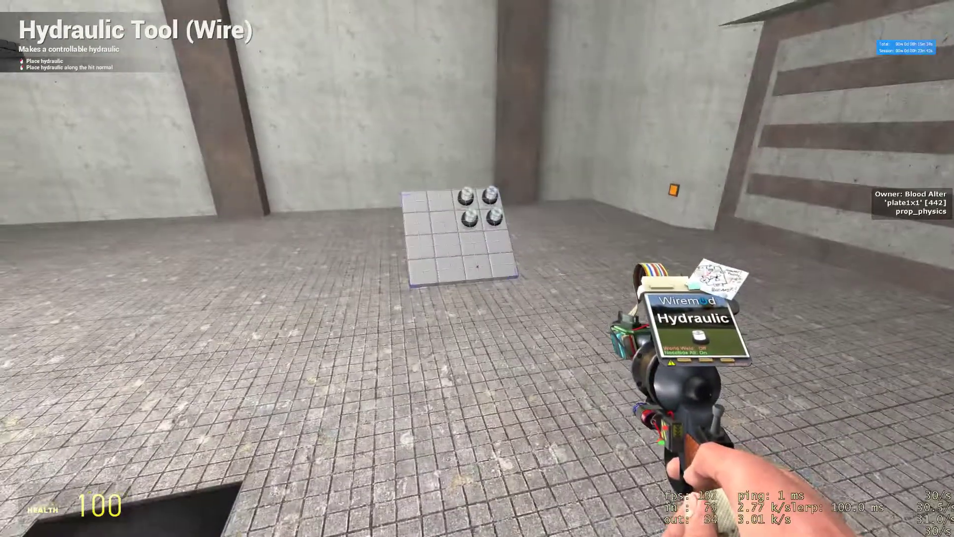
key("q")
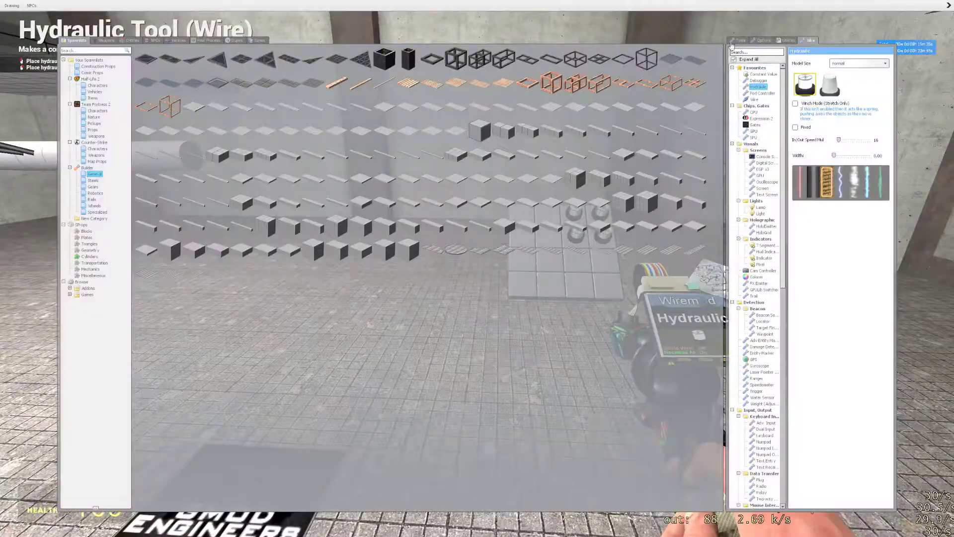
left_click(737, 41)
left_click(761, 176)
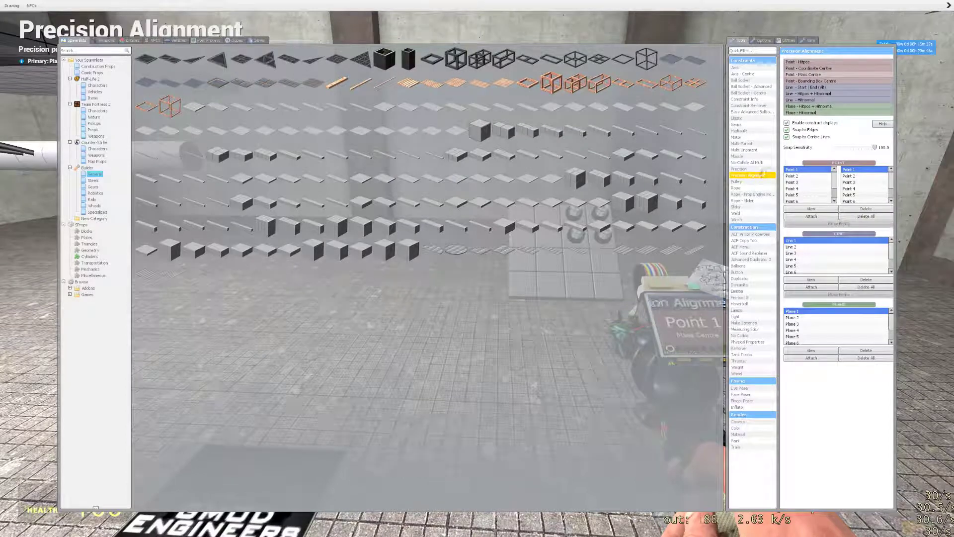
left_click(818, 63)
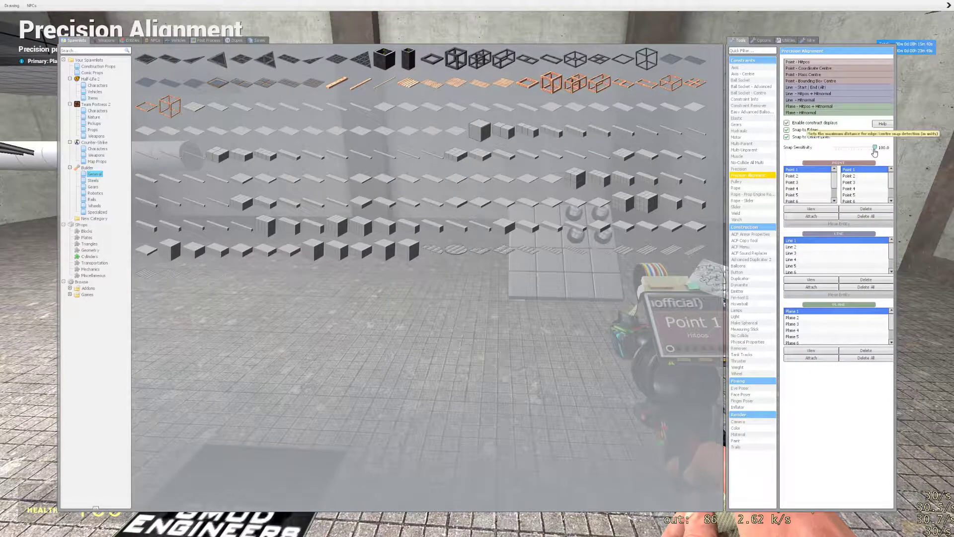
left_click_drag(873, 148, 783, 147)
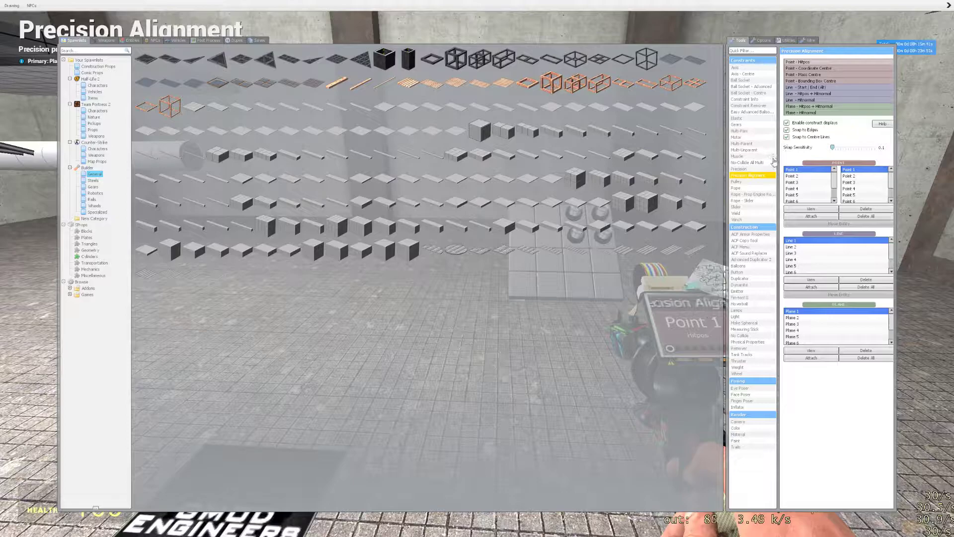
key("q")
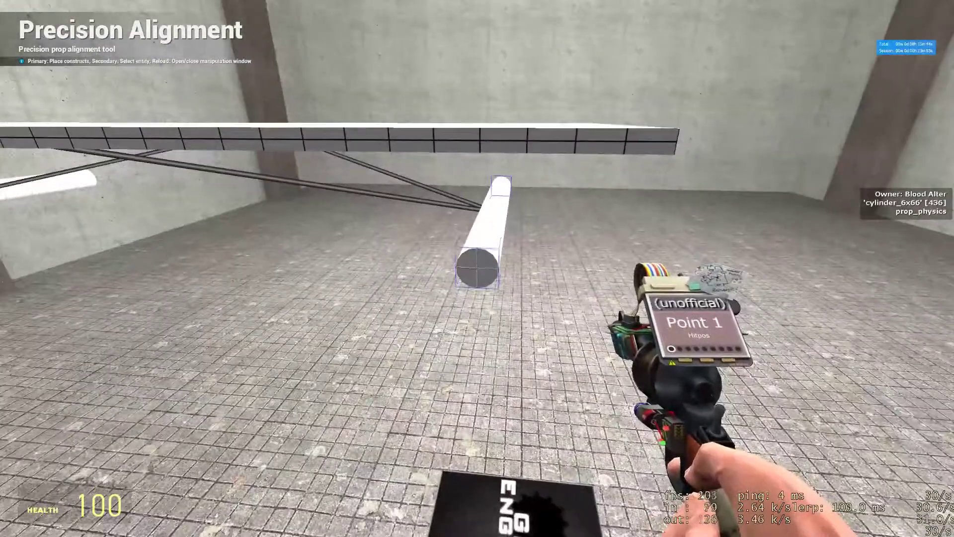
Place Hitpos Points 1 to 4 on both end faces of one cylinder and on the plate's side faces directly above them.
left_click(477, 269)
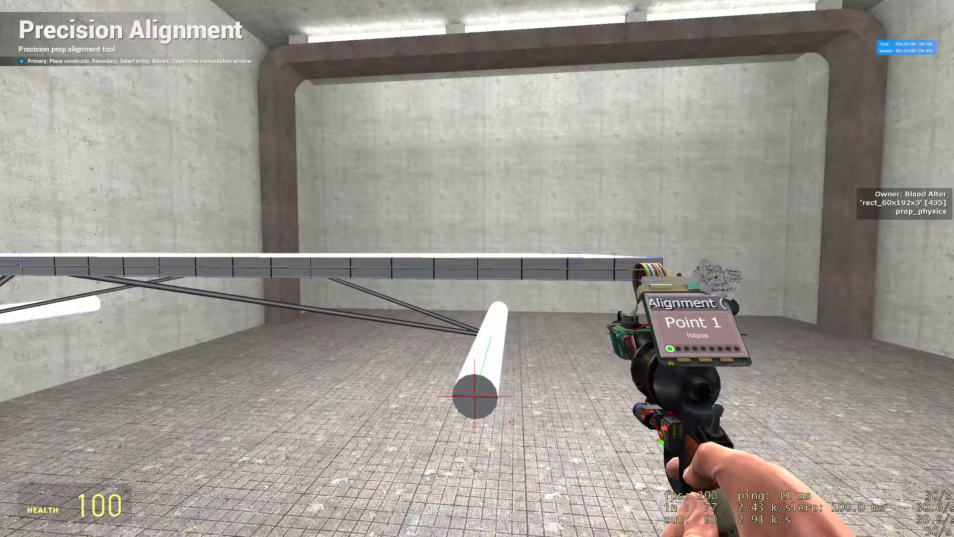
left_click(477, 269)
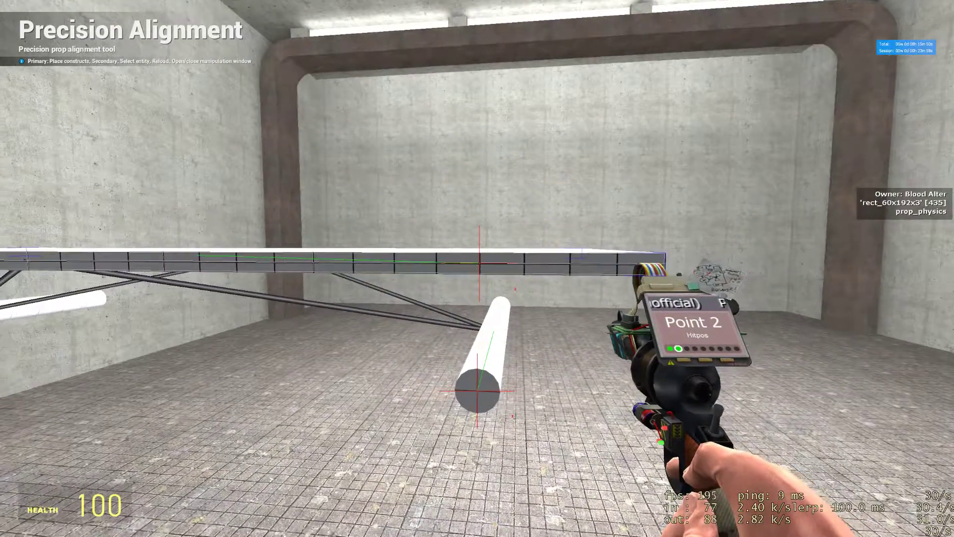
key("d")
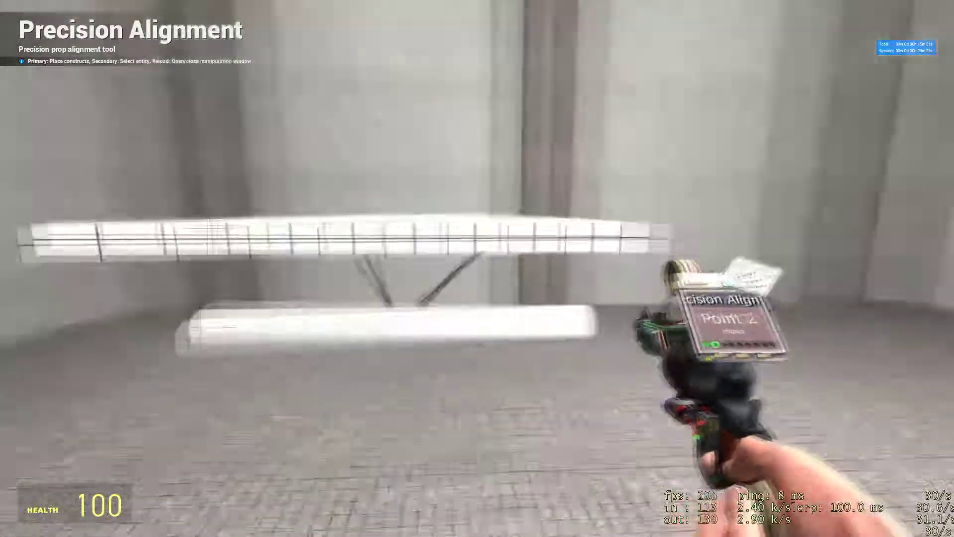
key("w")
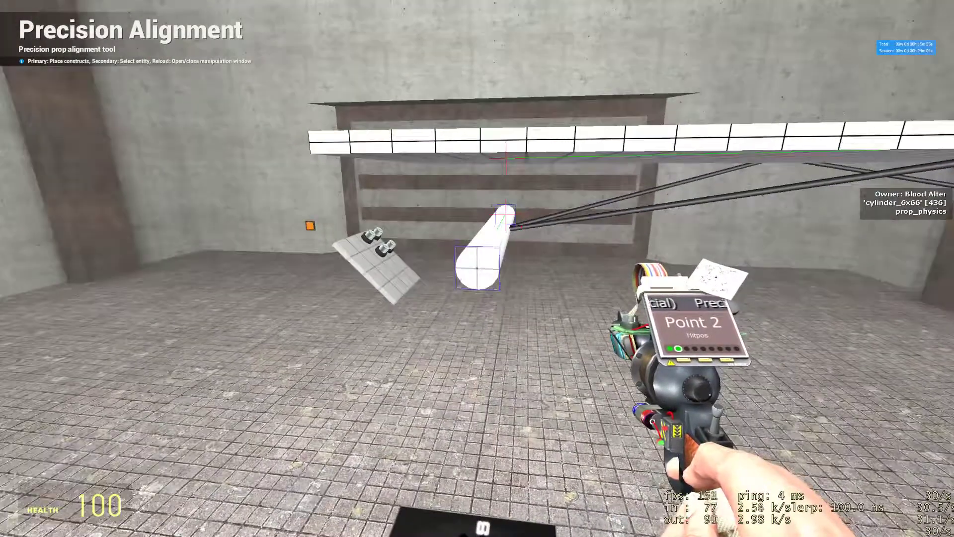
left_click(477, 268)
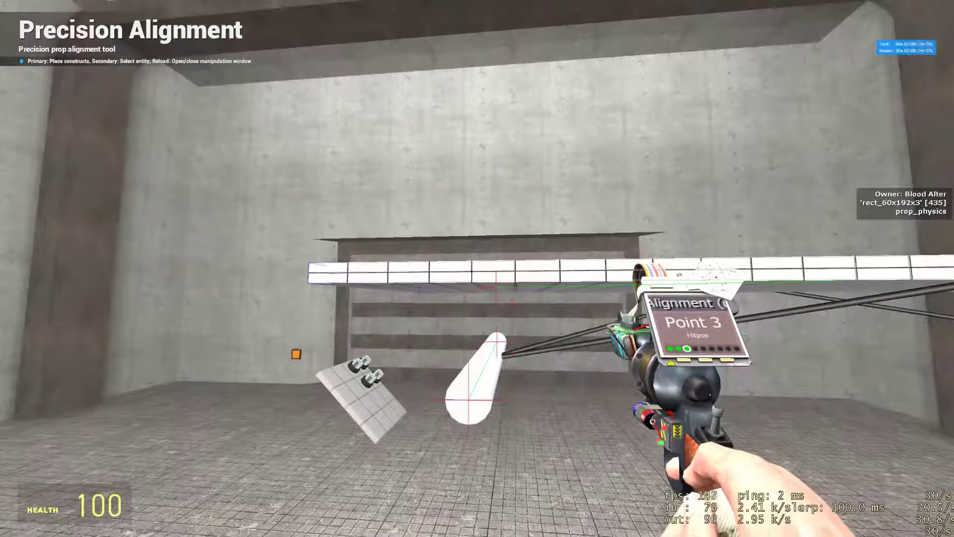
left_click(477, 268)
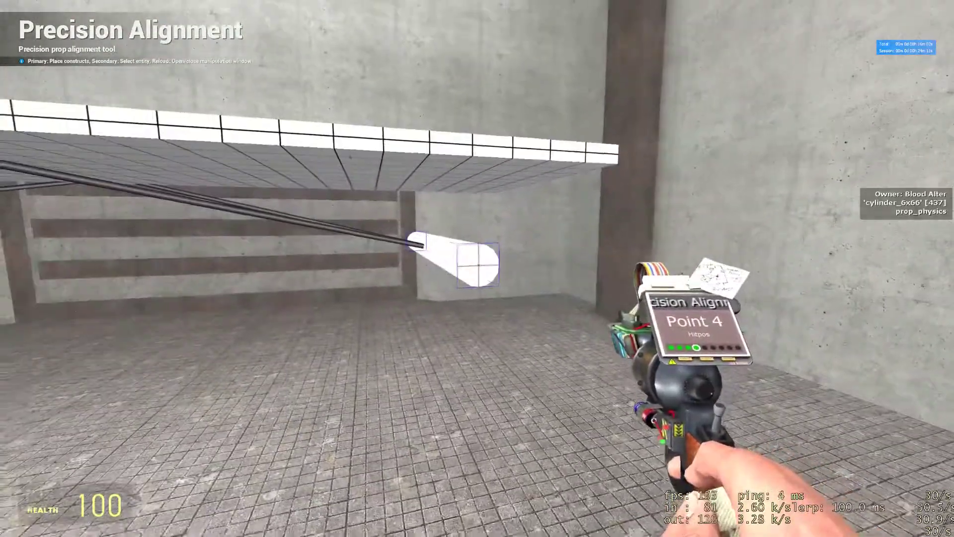
Place Hitpos Points 5 to 8 on both end faces of the other cylinder and on the plate's side faces above them.
left_click(477, 268)
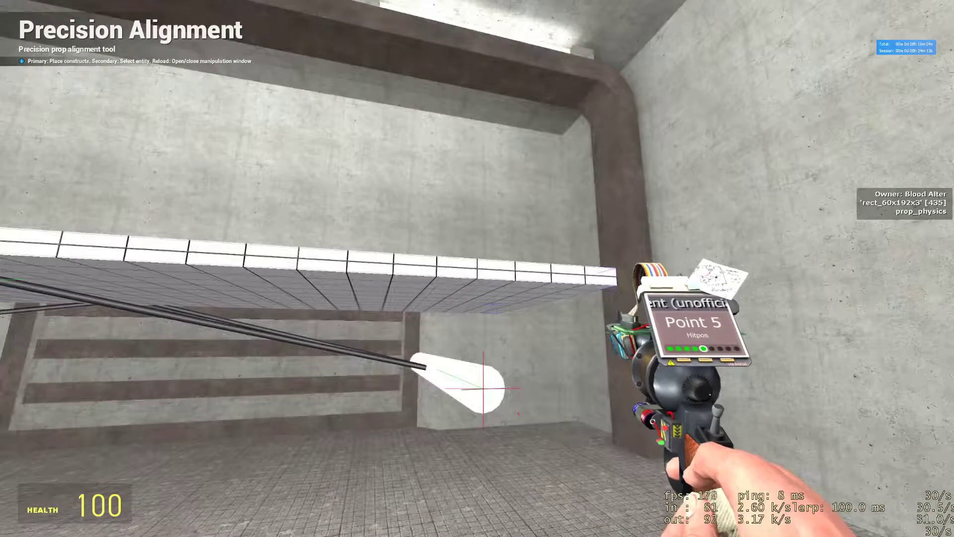
left_click(477, 268)
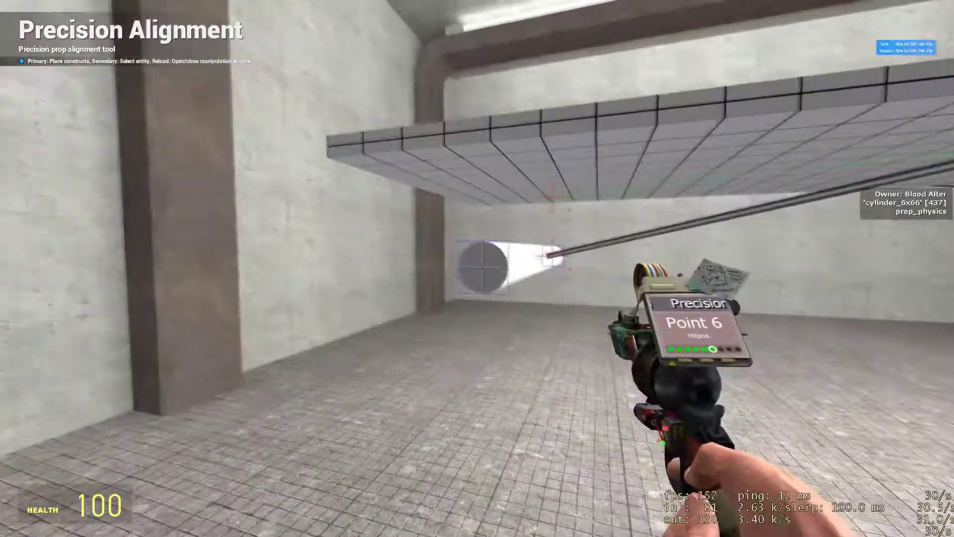
left_click(478, 269)
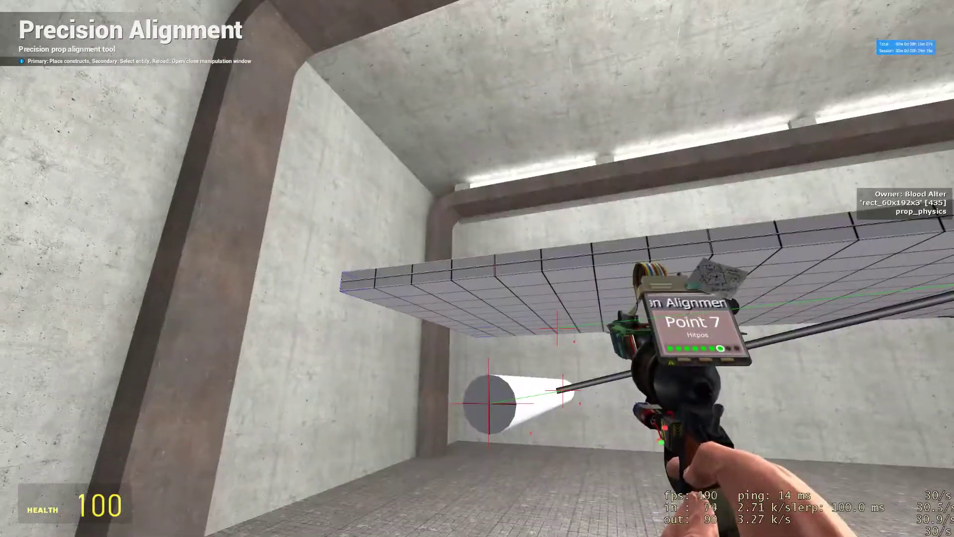
left_click(478, 268)
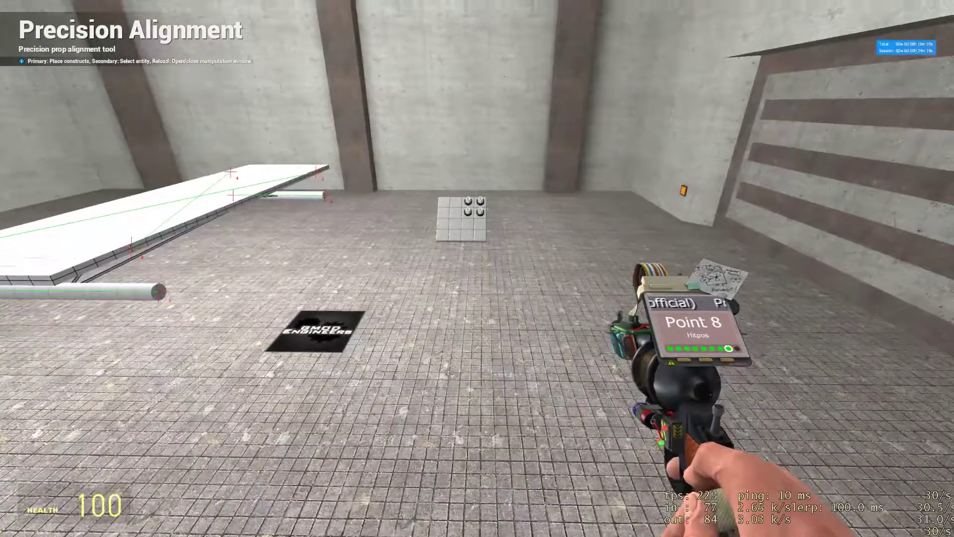
Offset Point 2 away from the plate by applying adjusted coordinates in the point adjustment window.
key("q")
double_click(818, 175)
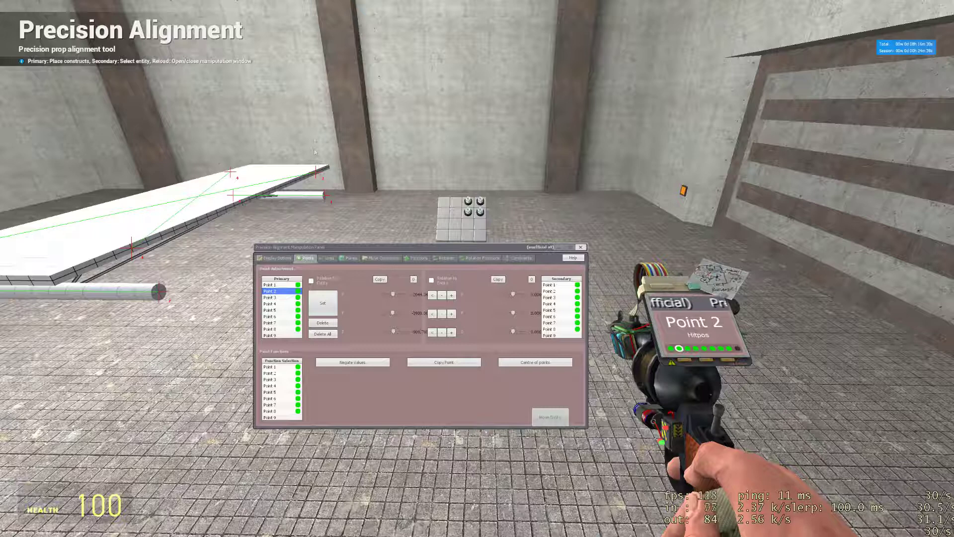
left_click(323, 303)
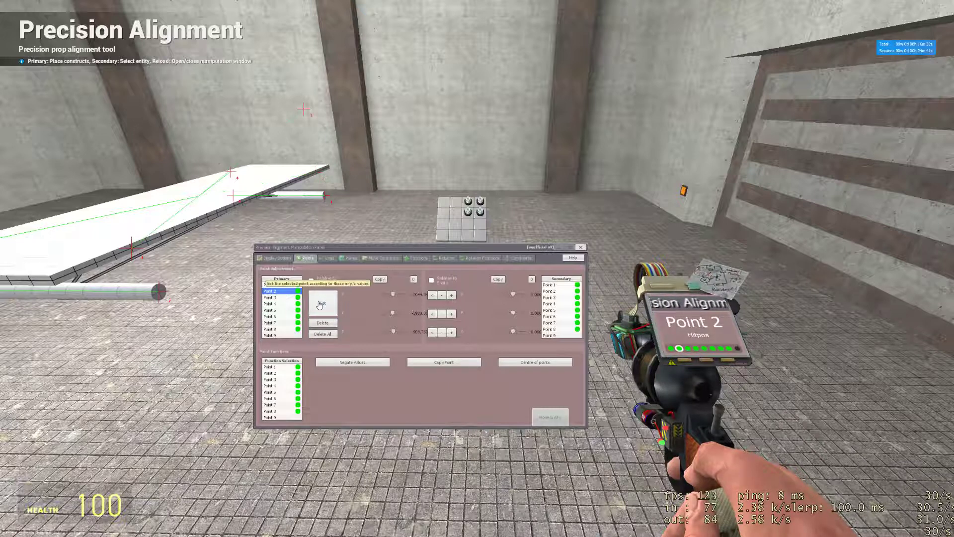
Raise Points 4, 6 and 8 above the plate by setting each one's Z coordinate to 909.760.
left_click(279, 303)
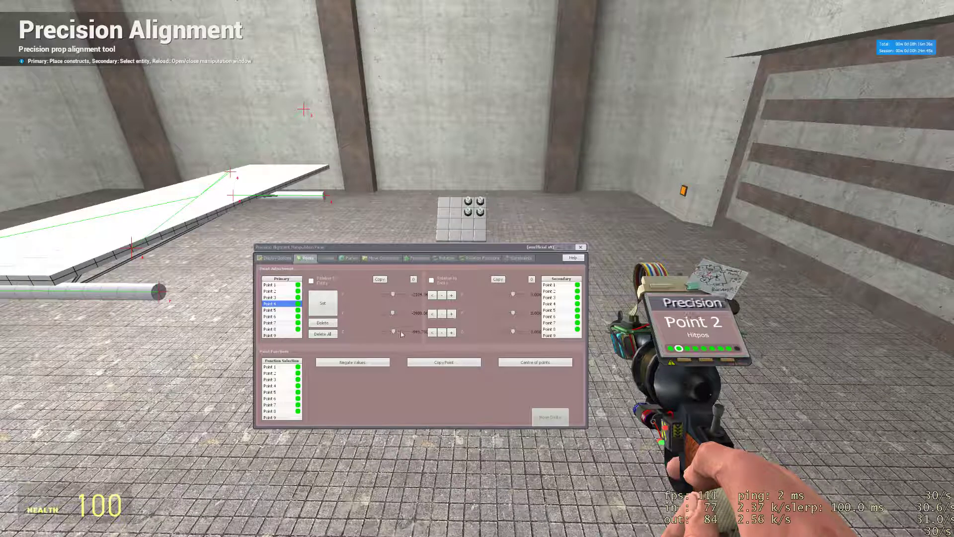
left_click_drag(412, 332, 428, 332)
type("909.760")
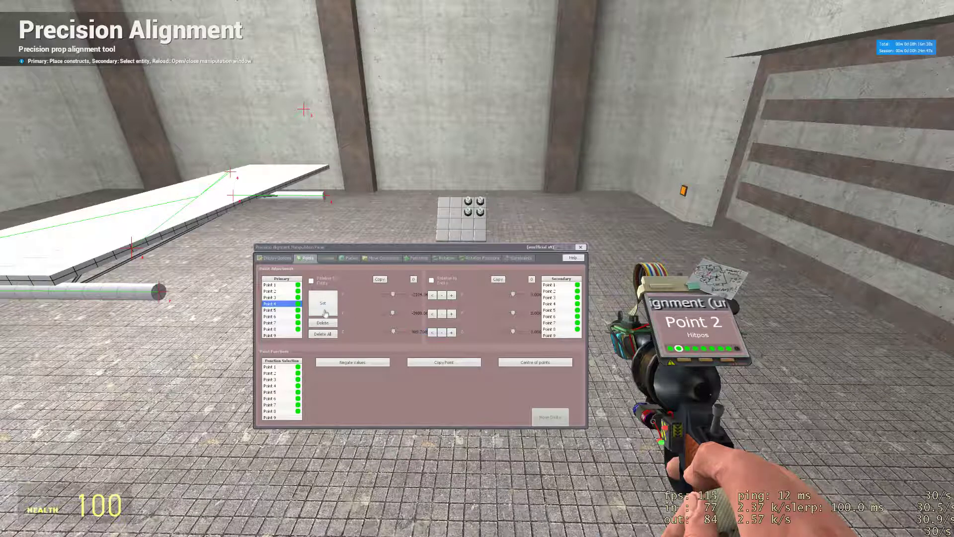
left_click(319, 306)
left_click(282, 317)
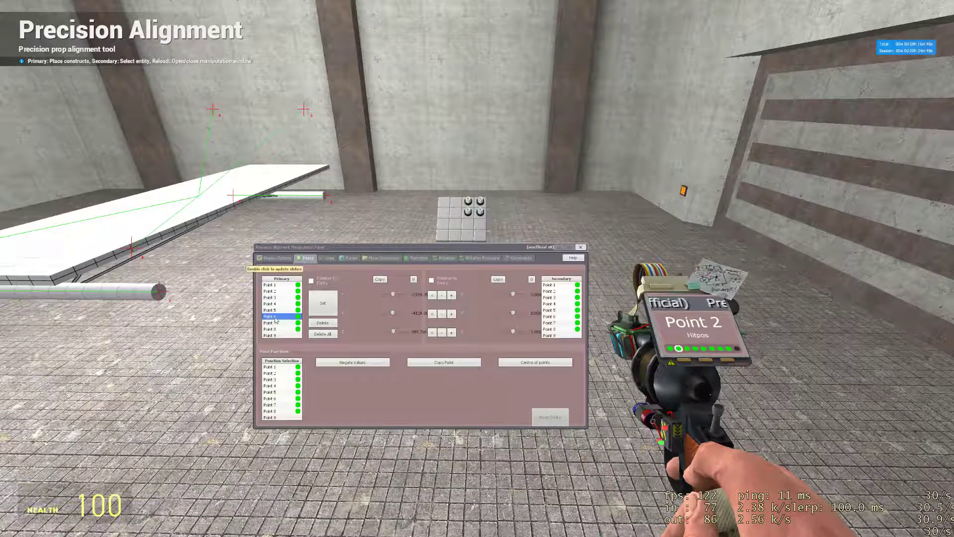
type("909.760")
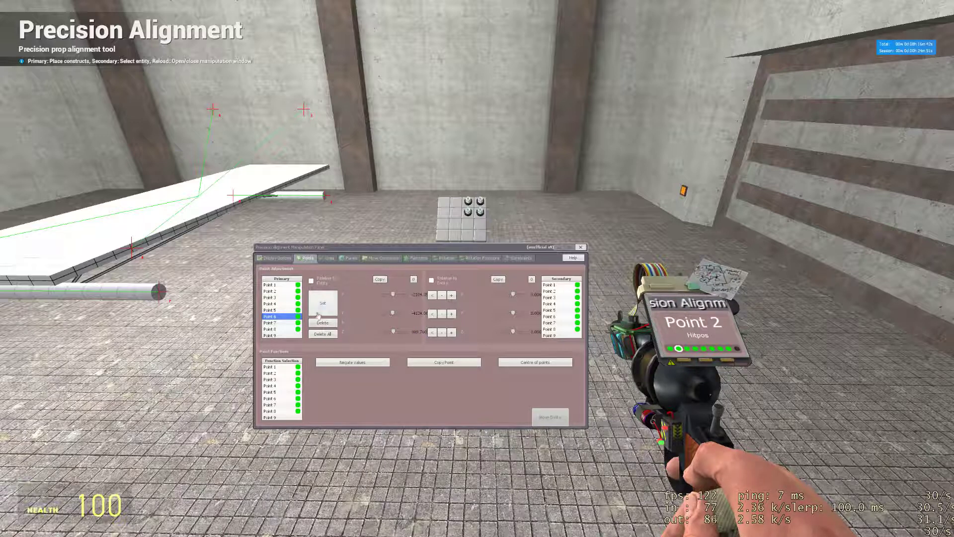
left_click(322, 306)
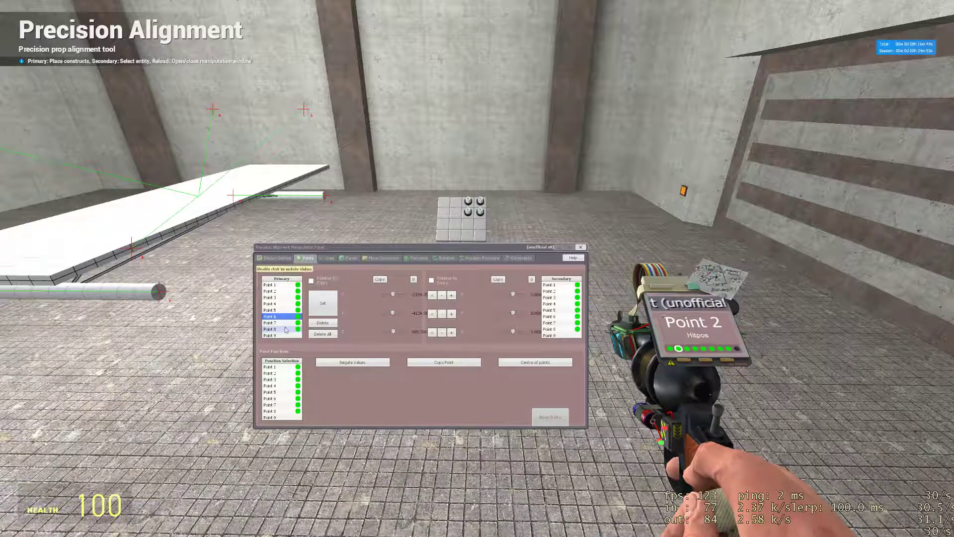
left_click(267, 330)
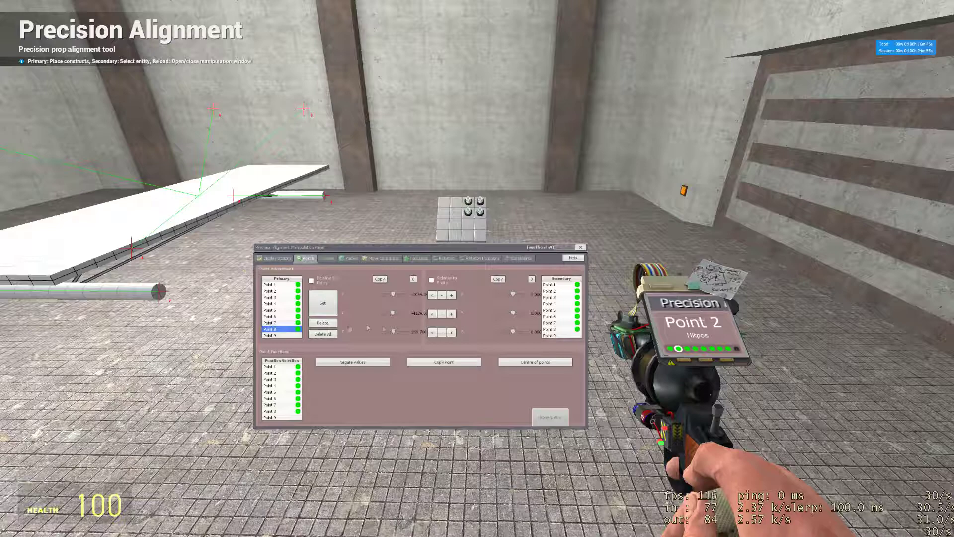
type("909.760")
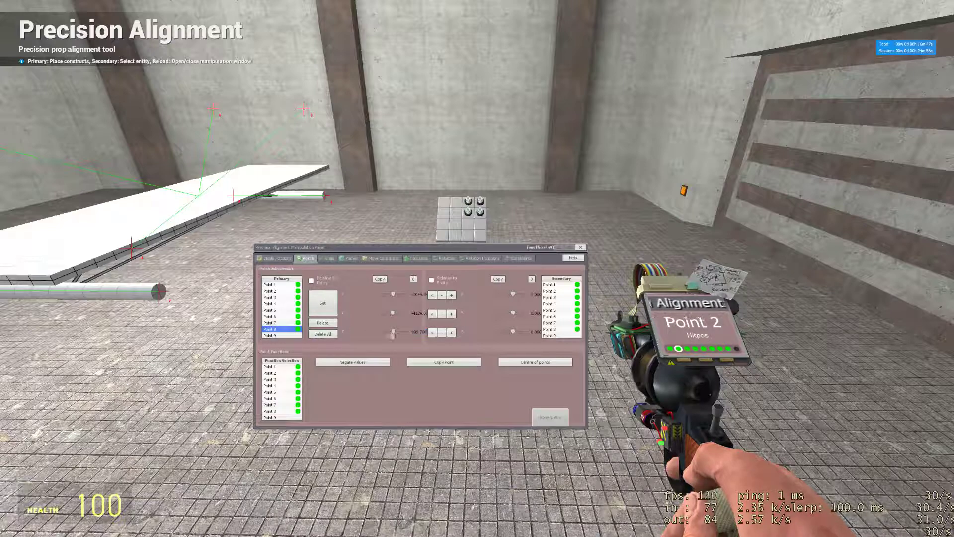
left_click(323, 306)
left_click(580, 247)
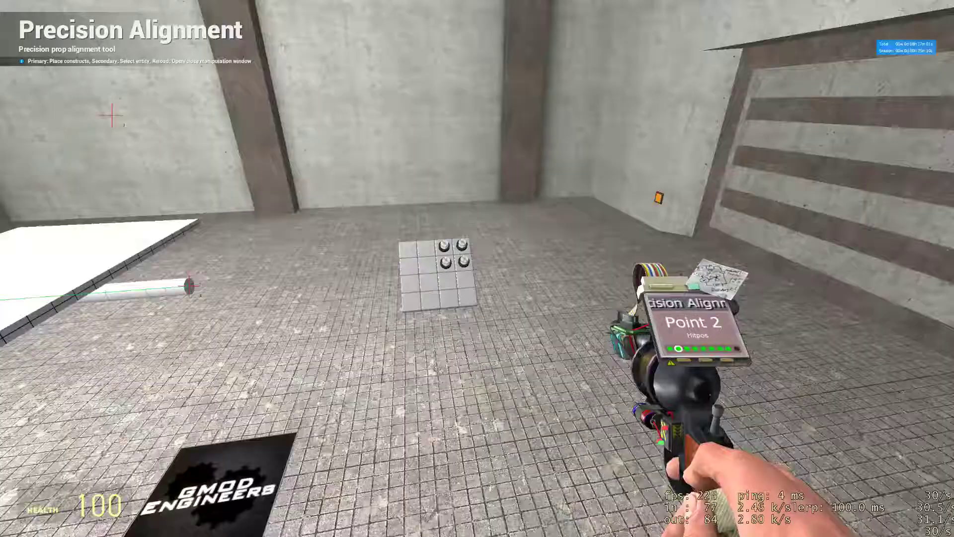
Select the upper-right hydraulic controller on the small plate and create its Wire Hydraulic constraint between Point 1 and Point 2.
key("q")
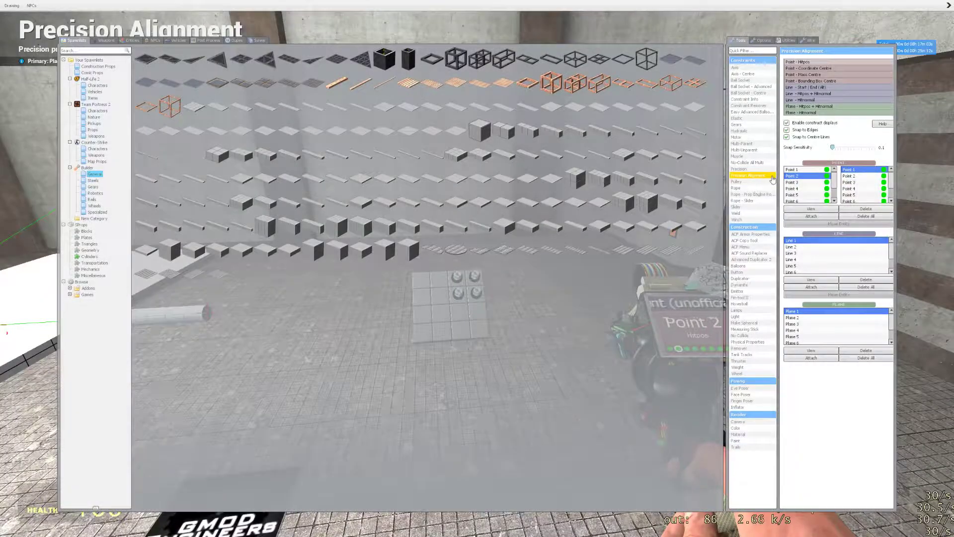
key("q")
key("w")
right_click(478, 268)
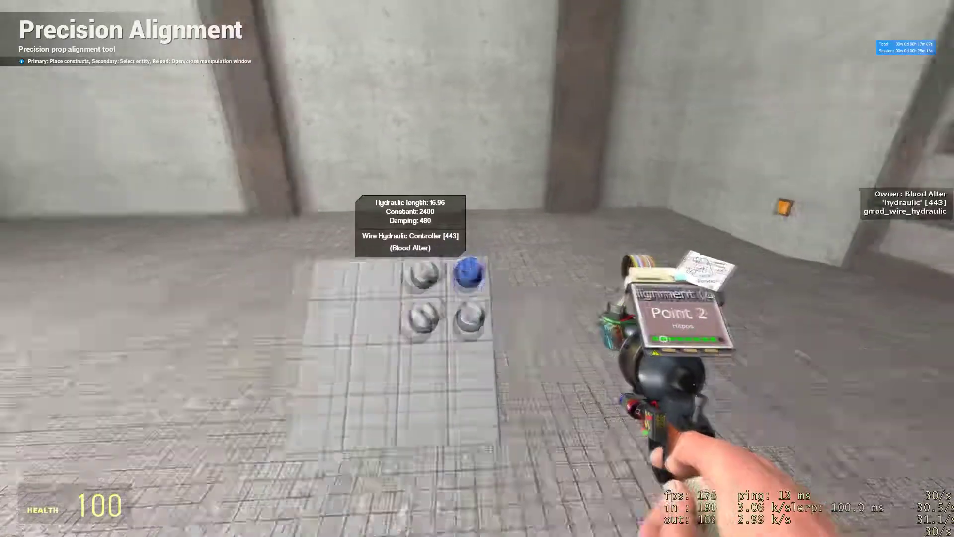
key("q")
key("r")
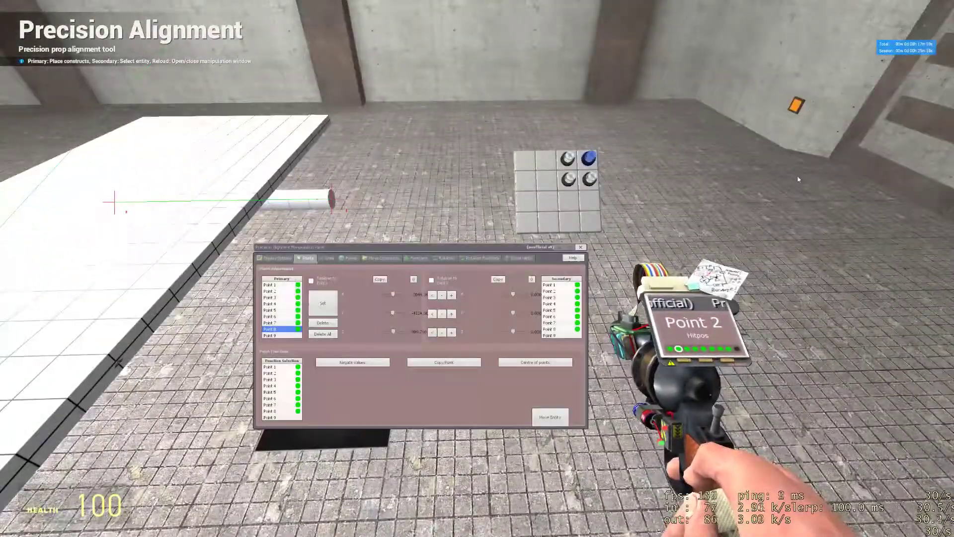
left_click(529, 259)
left_click(274, 294)
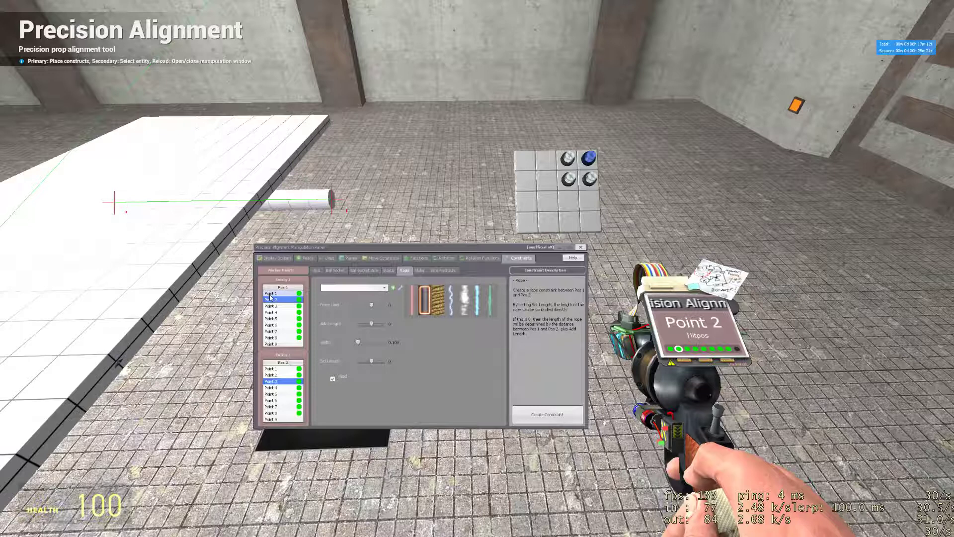
left_click(288, 380)
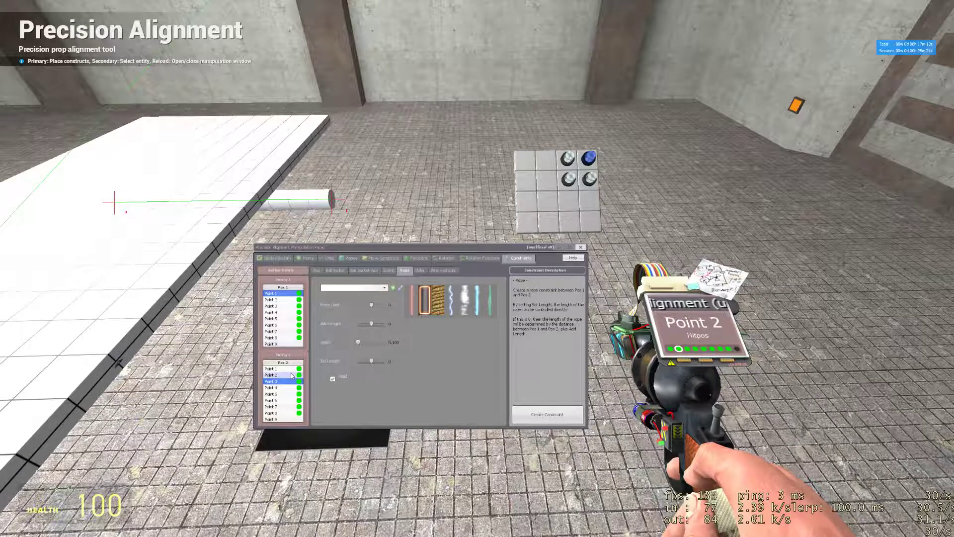
left_click(442, 271)
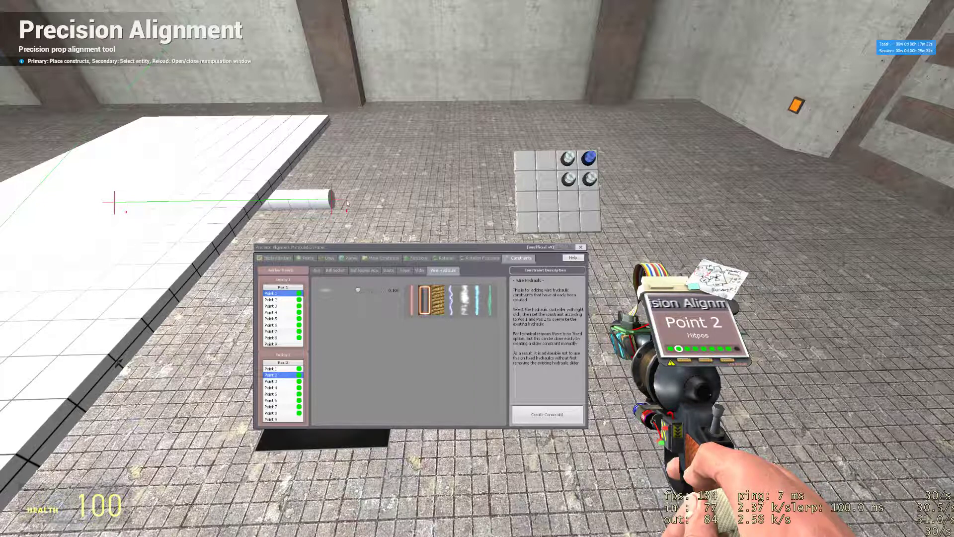
left_click(561, 408)
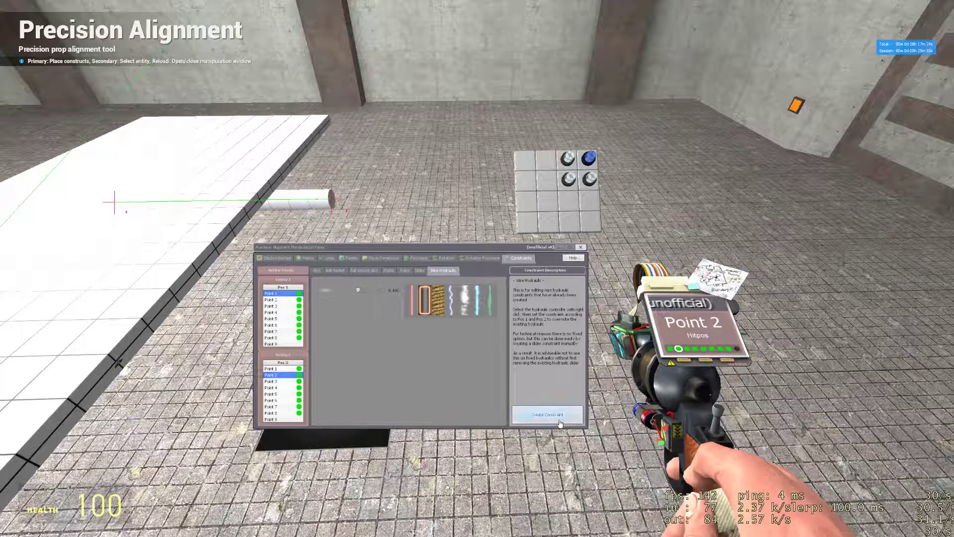
left_click(581, 247)
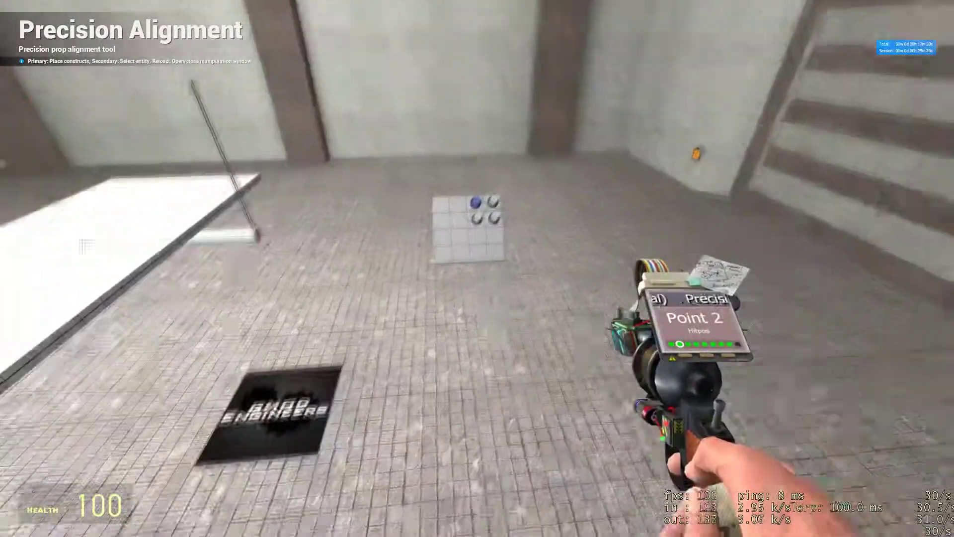
Create the upper-left controller's Wire Hydraulic constraint between Point 3 and Point 4.
key("r")
left_click(284, 305)
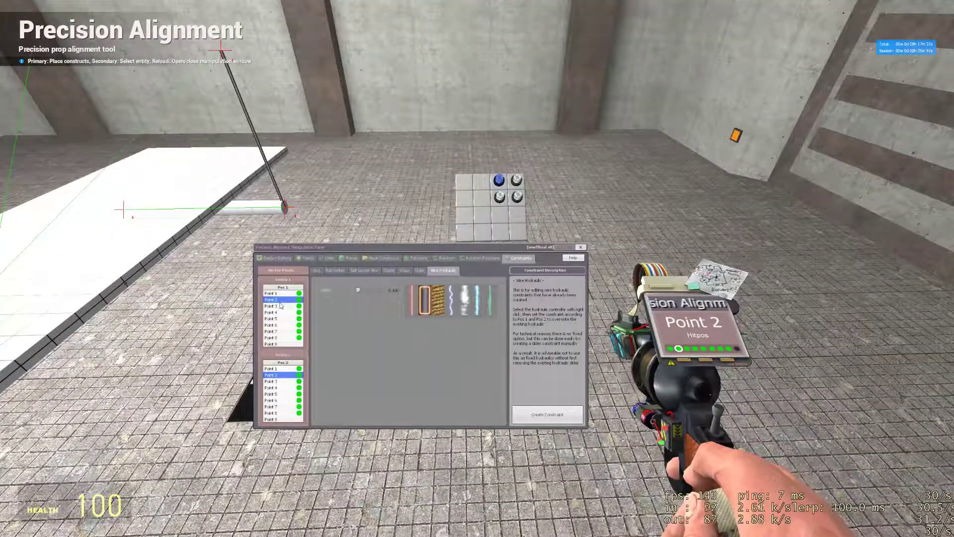
left_click(286, 388)
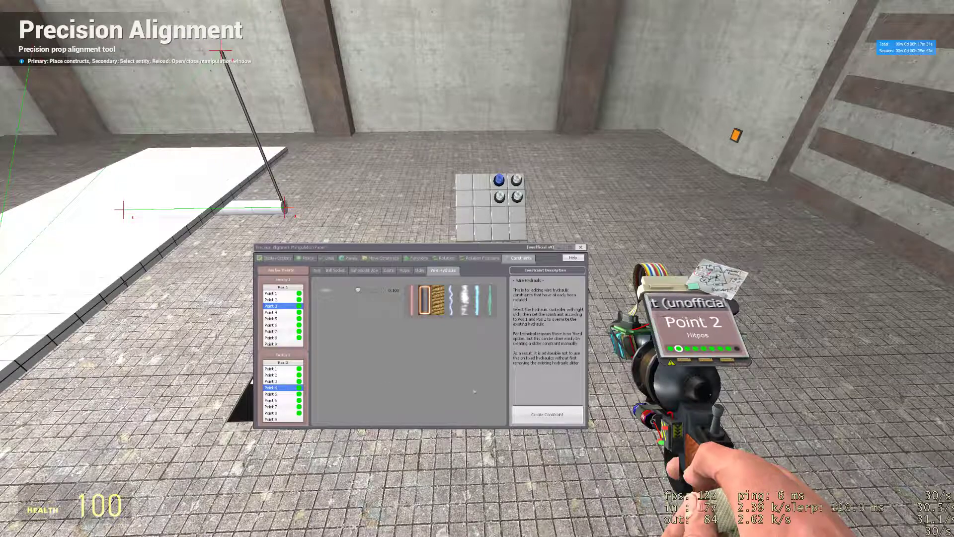
left_click(580, 247)
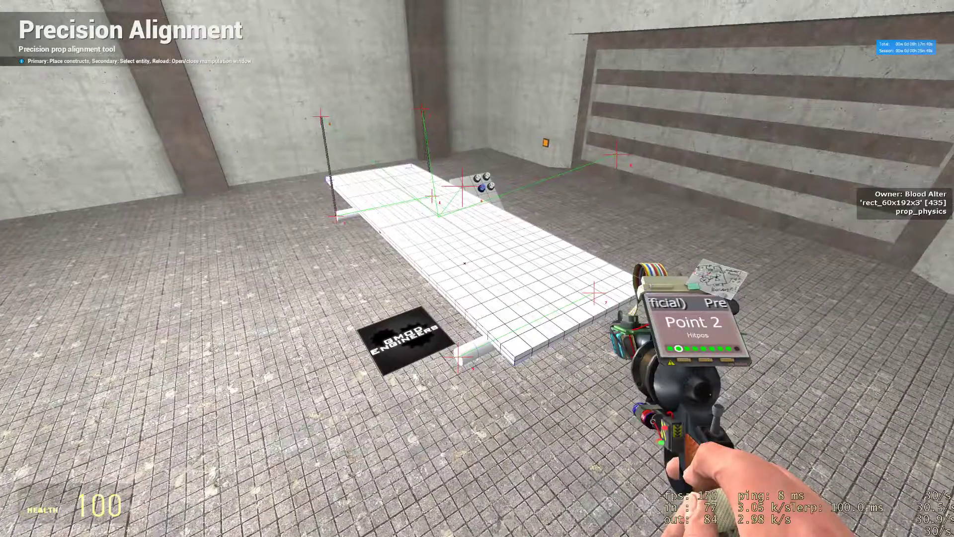
Create Wire Hydraulic constraints for the lower-left controller between Points 5 and 6 and the lower-right controller between Points 7 and 8.
key("r")
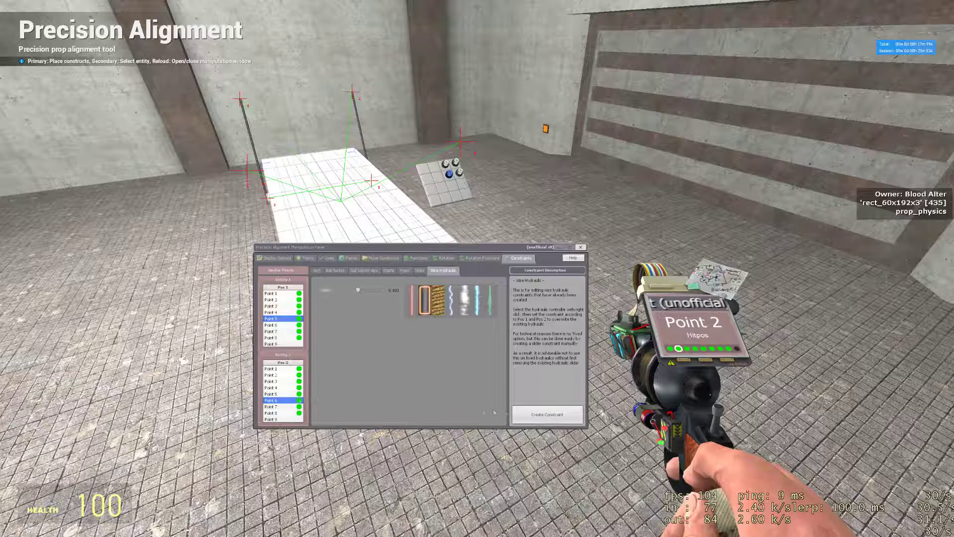
left_click(579, 247)
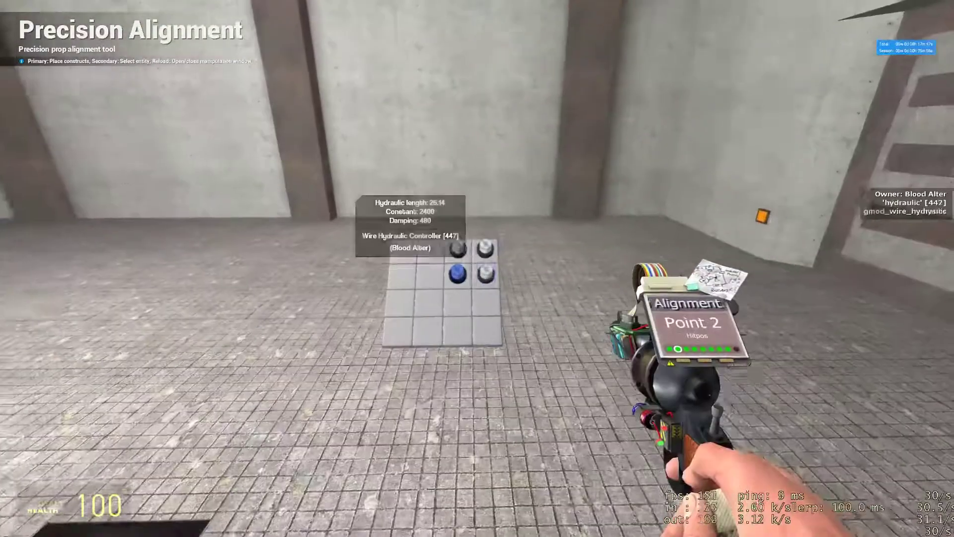
right_click(477, 268)
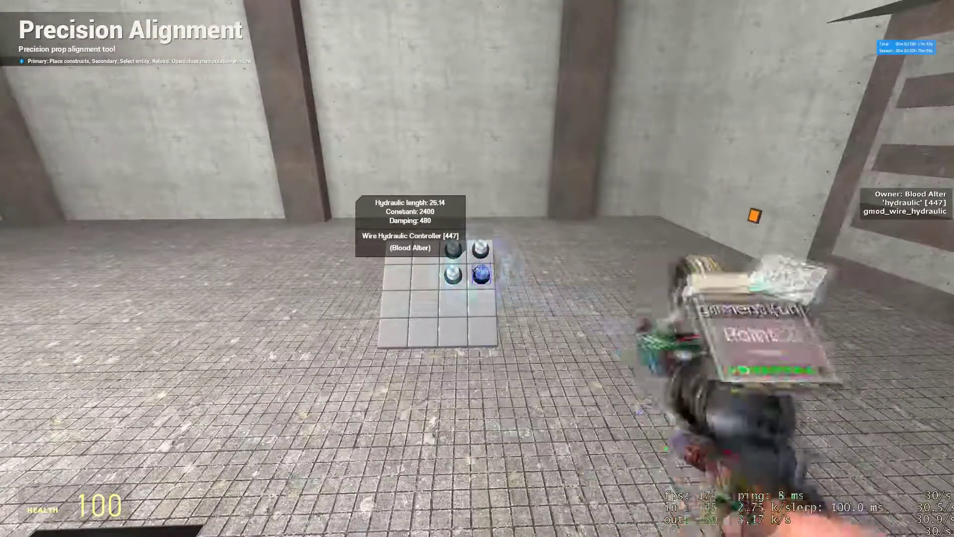
key("r")
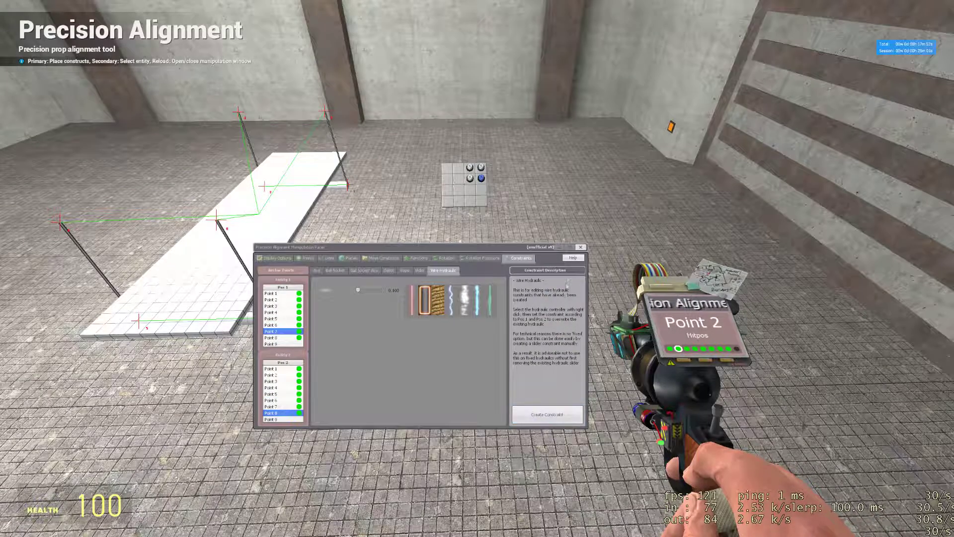
left_click(581, 247)
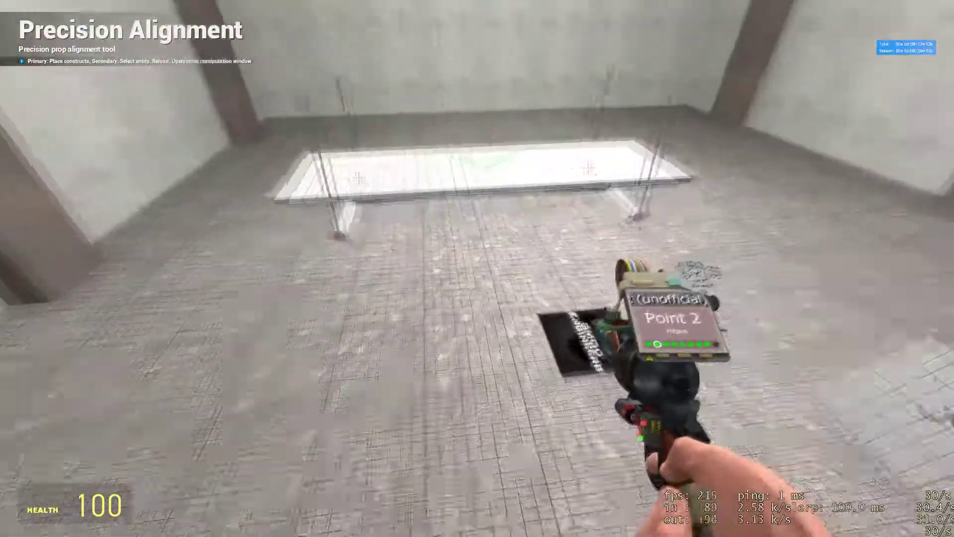
Delete all placed alignment points and switch to the Physics Gun.
key("s")
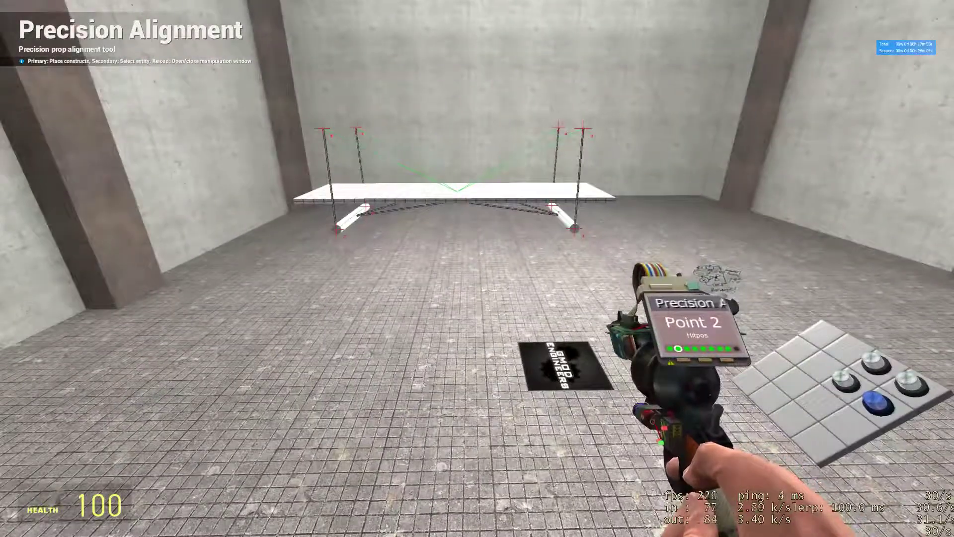
key("q")
left_click(869, 215)
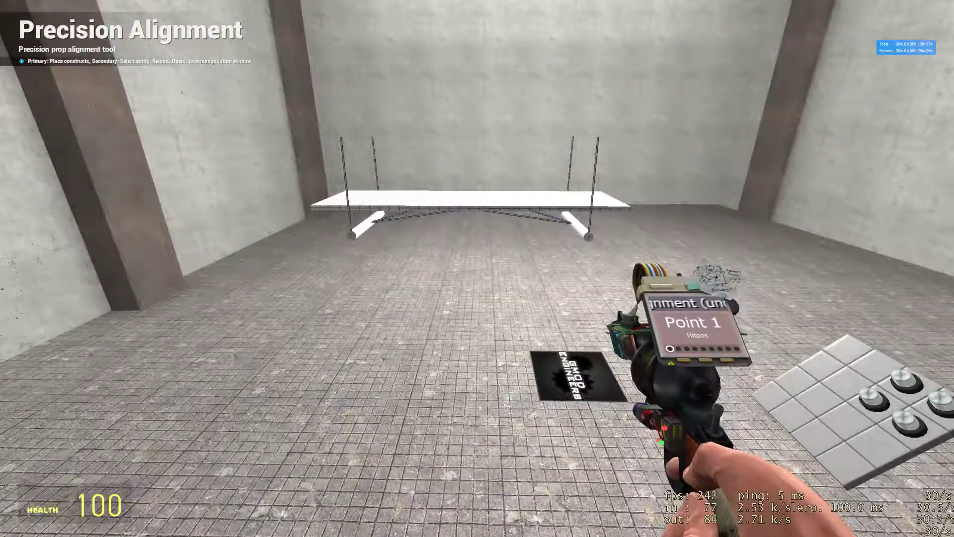
key("a")
key("1")
left_click(477, 268)
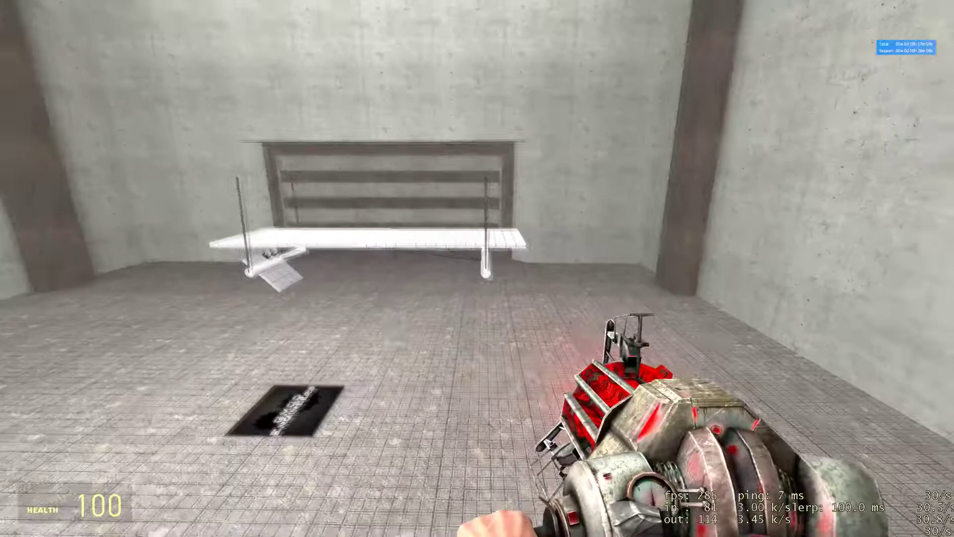
key("d")
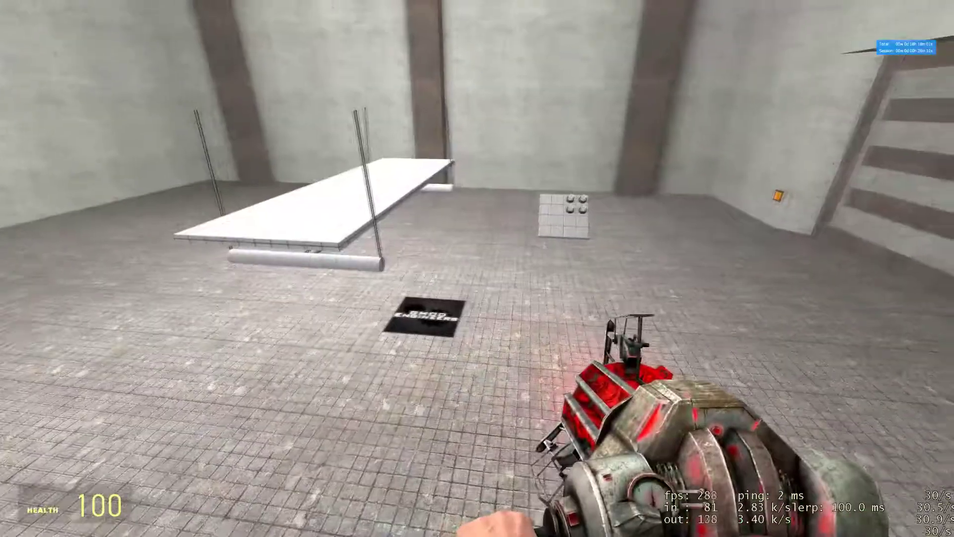
Place a Wire Constant Value chip on the small plate between the four hydraulic controllers.
key("q")
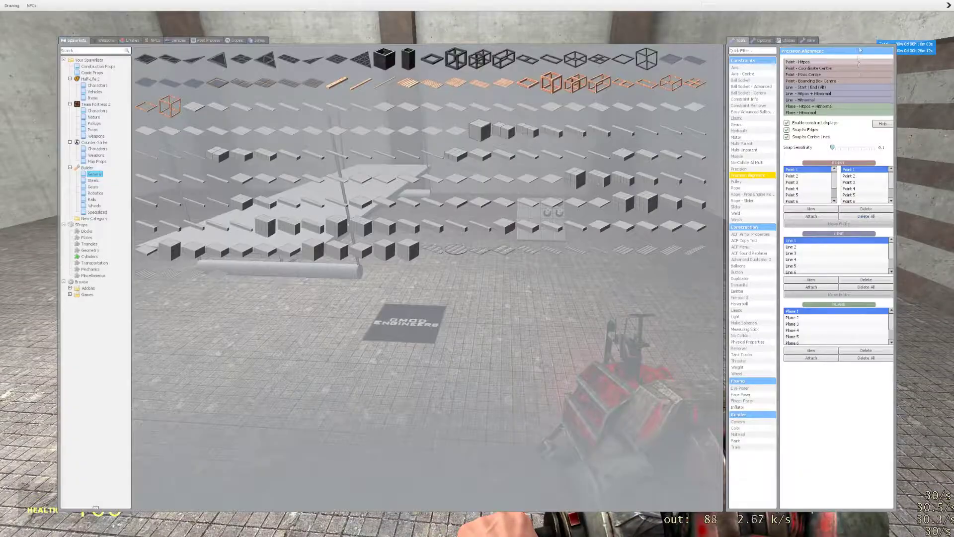
left_click(806, 40)
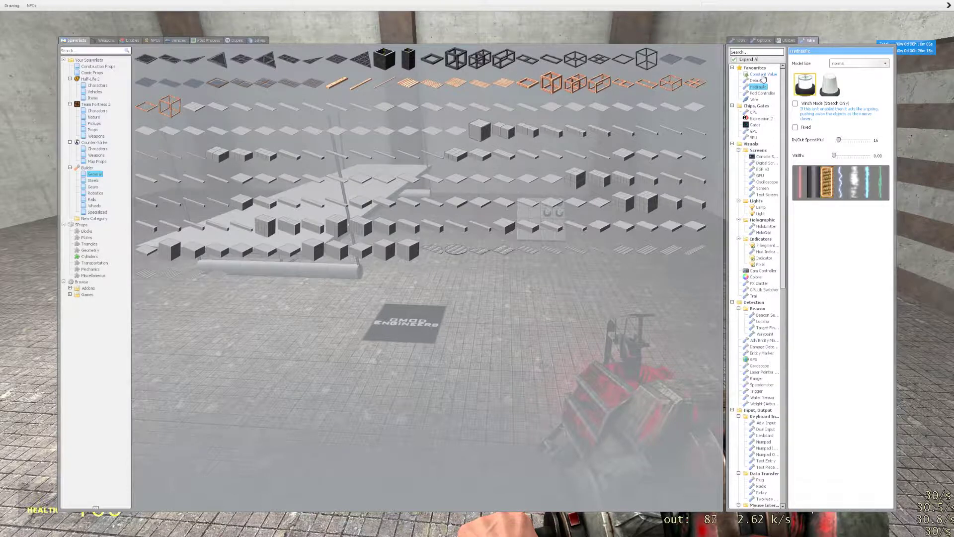
left_click(762, 75)
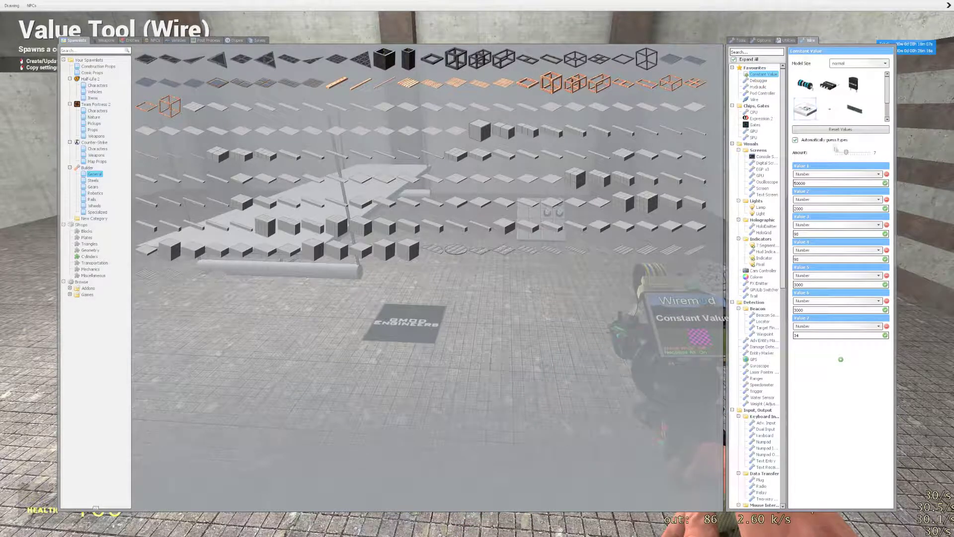
key("q")
key("w")
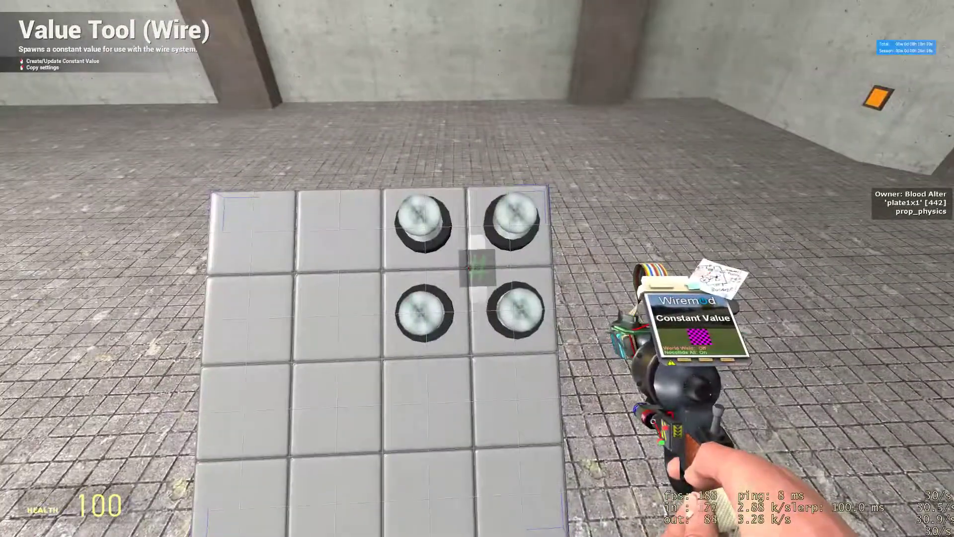
left_click(477, 269)
Configure the Constant Value tool with four number values, setting value 1 to 35000 and value 2 to 2000.
key("q")
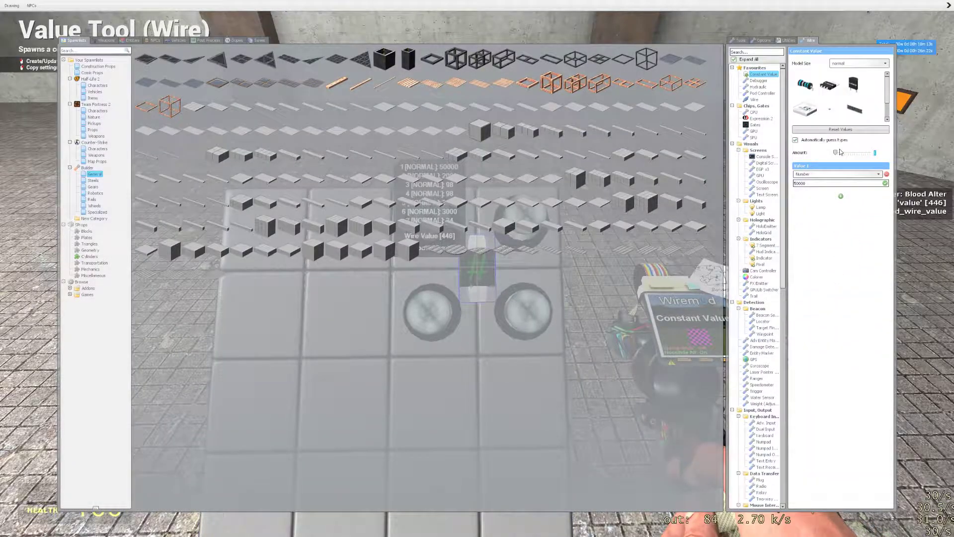
left_click(840, 152)
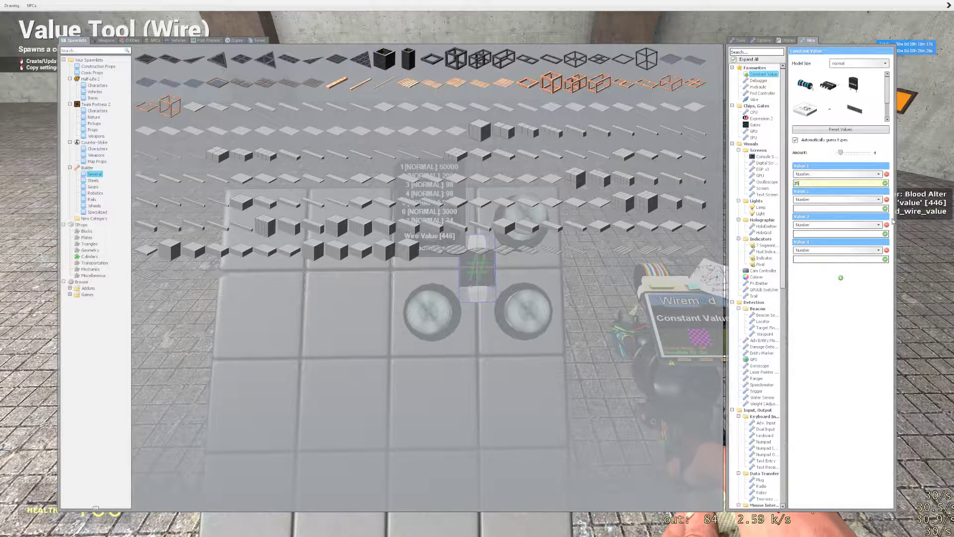
key("Return")
left_click(822, 208)
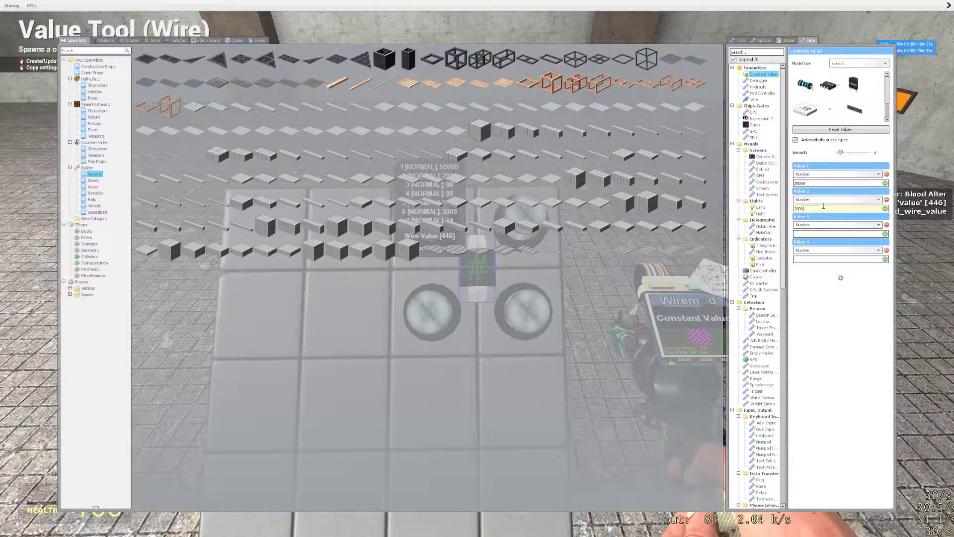
key("Return")
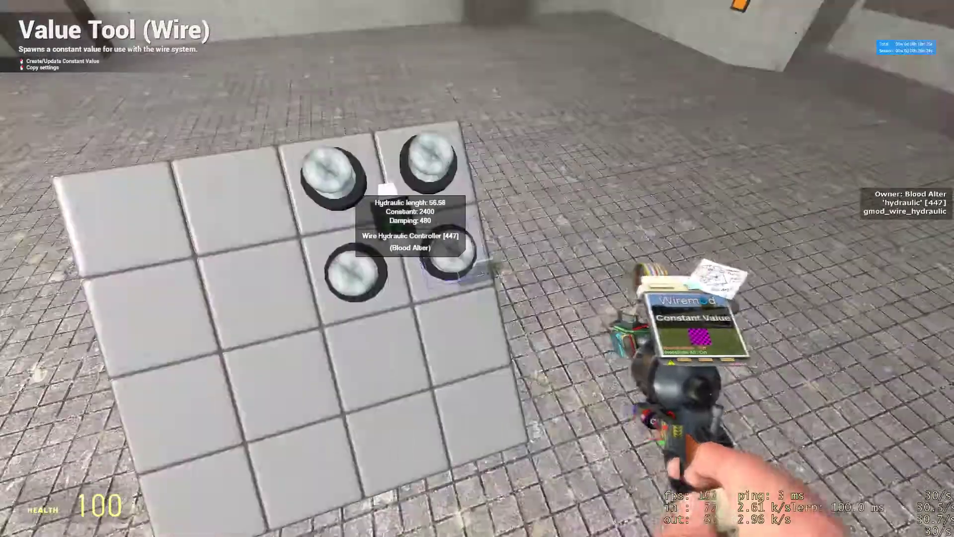
Check the hydraulic controllers' lengths, set values 3 and 4 to 56.5, and update the constant value chip on the small plate.
left_click(477, 268)
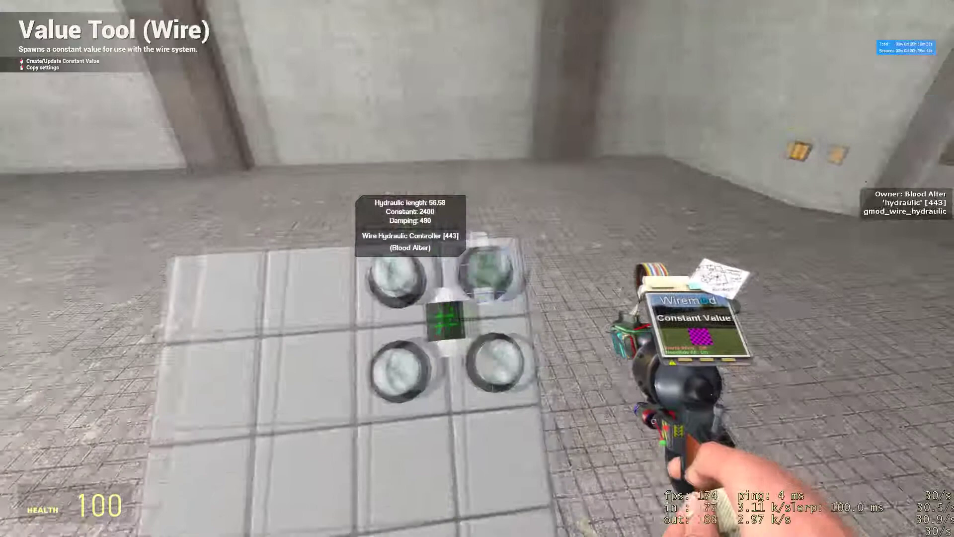
key("q")
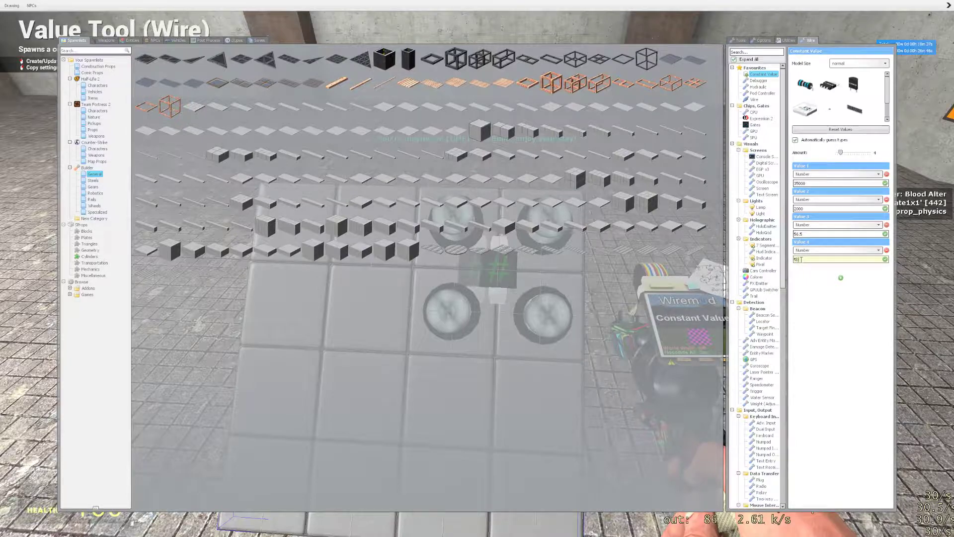
key("q")
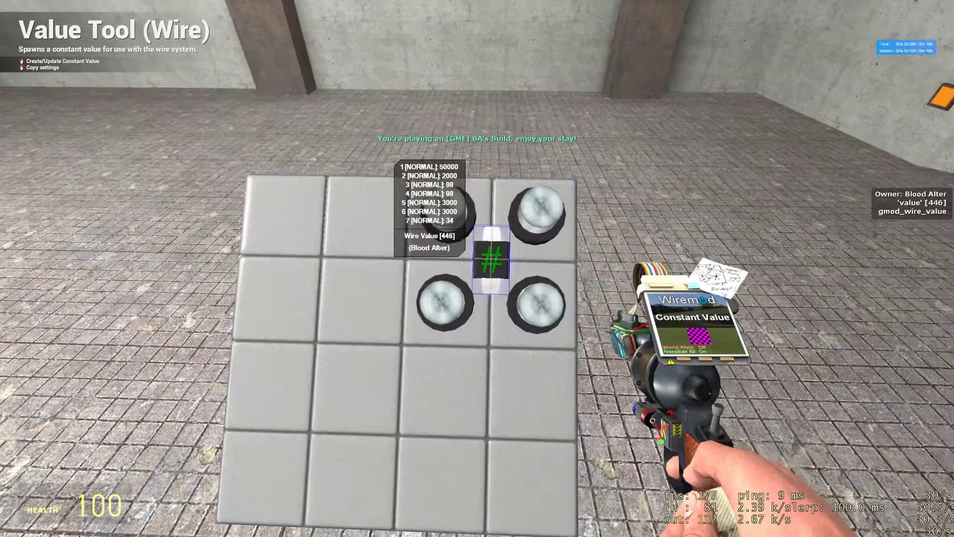
left_click(477, 269)
Wire the Length inputs of the four hydraulic controllers to the constant value chip's 56.5 outputs.
key("q")
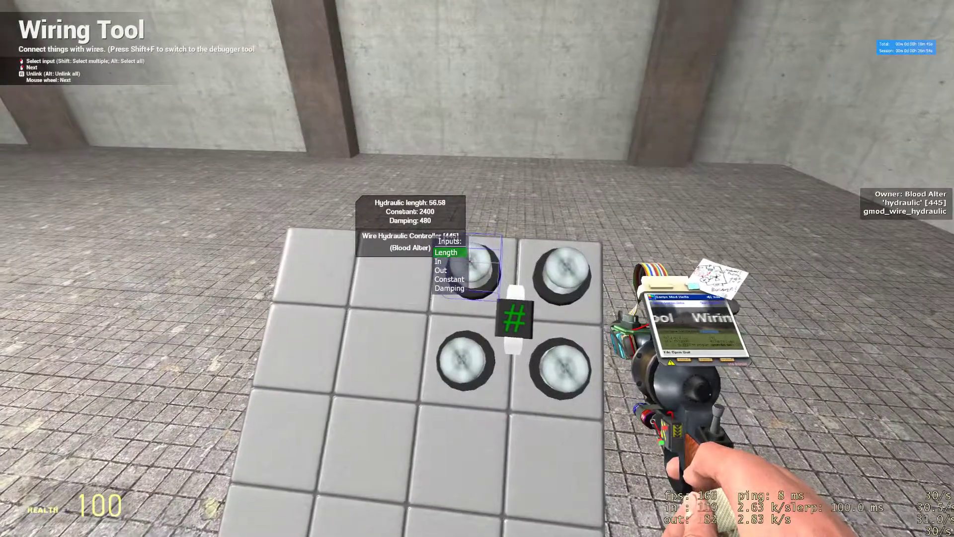
left_click(470, 260)
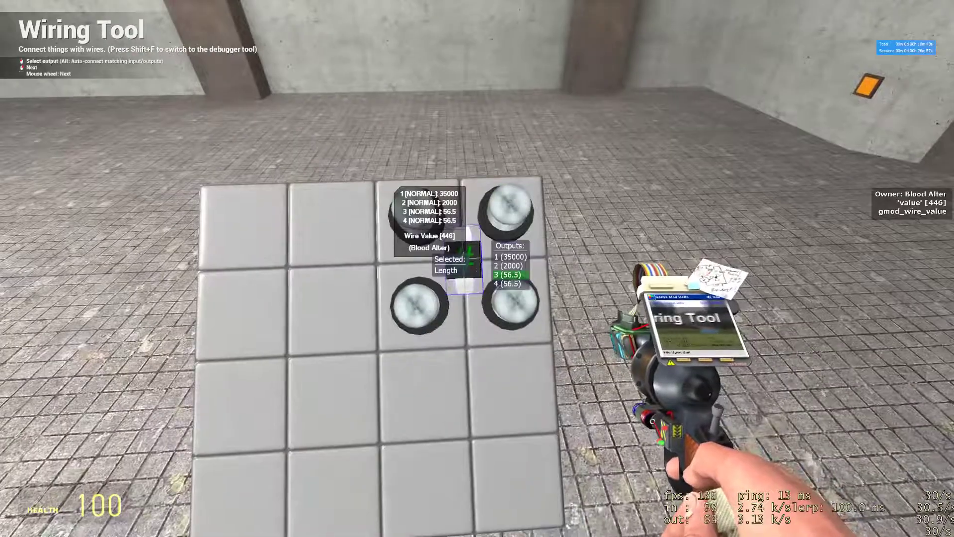
left_click(477, 268)
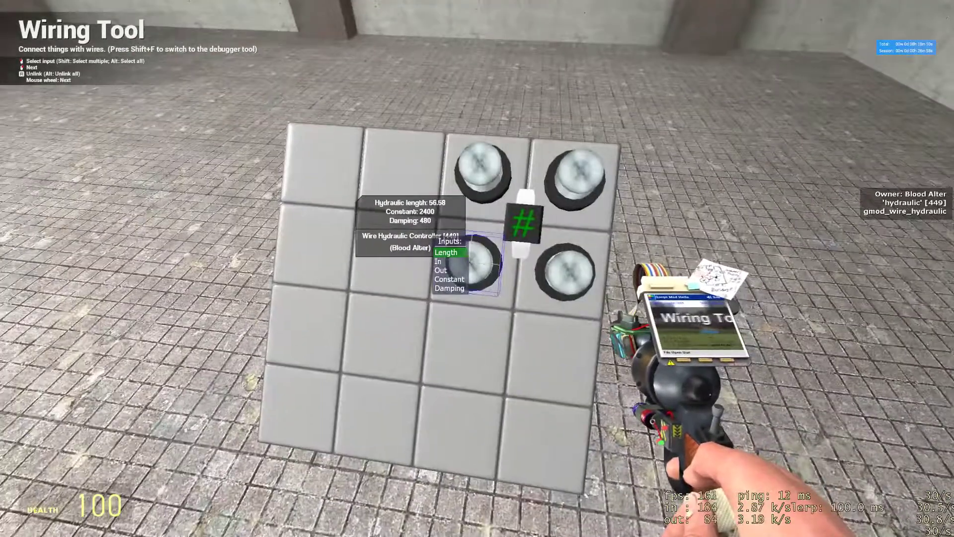
left_click(477, 268)
left_click(477, 269)
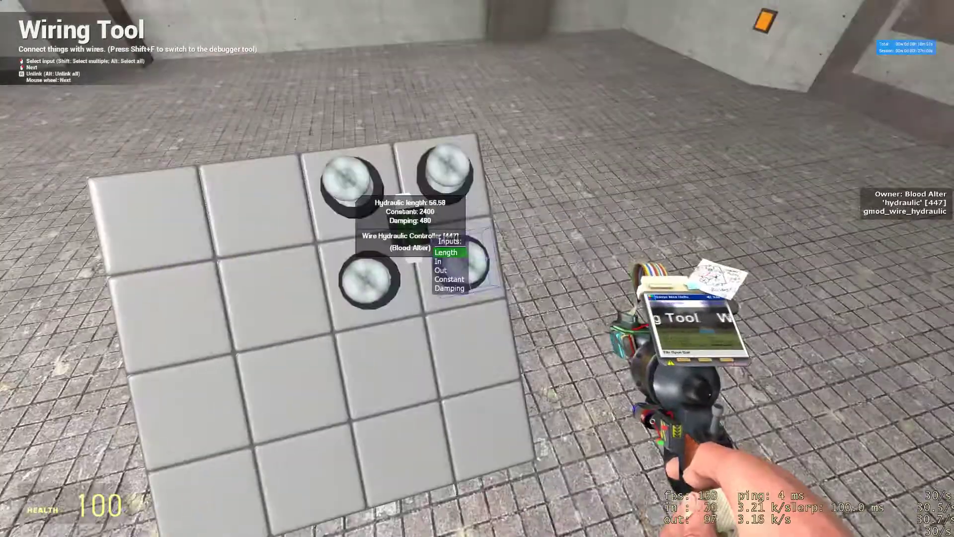
left_click(478, 268)
left_click(477, 269)
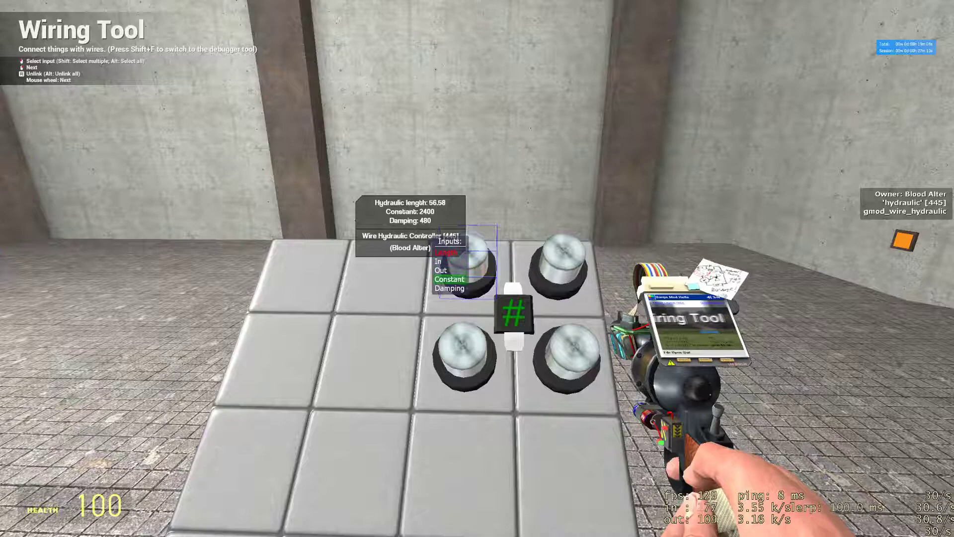
Wire the controllers' Constant inputs to the chip's 35000 output and their Damping inputs to its 2000 output.
left_click(477, 268)
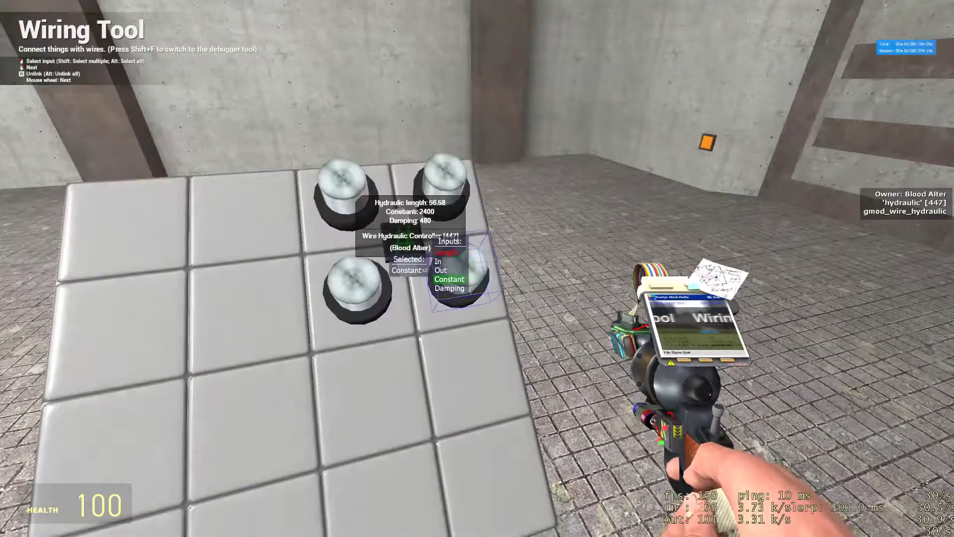
left_click(477, 268)
left_click(477, 268)
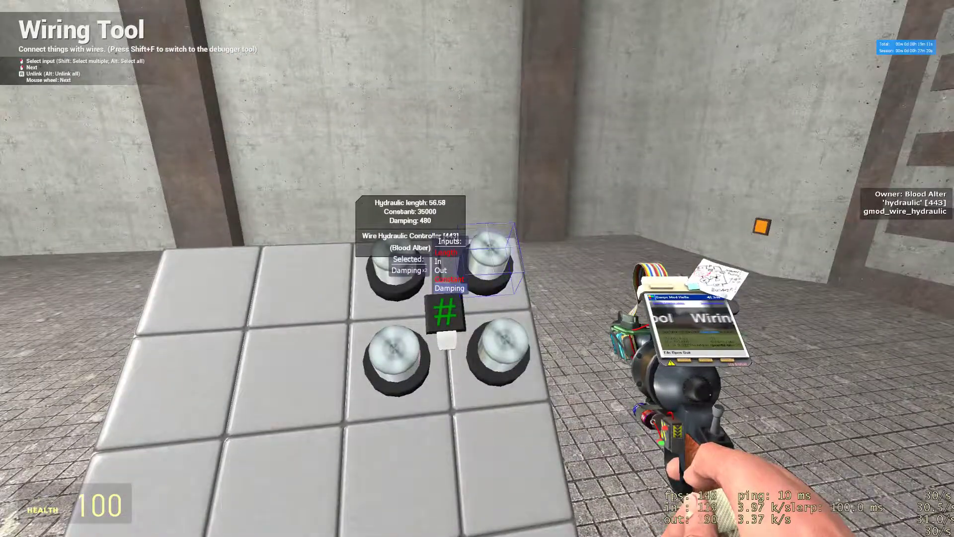
left_click(477, 268)
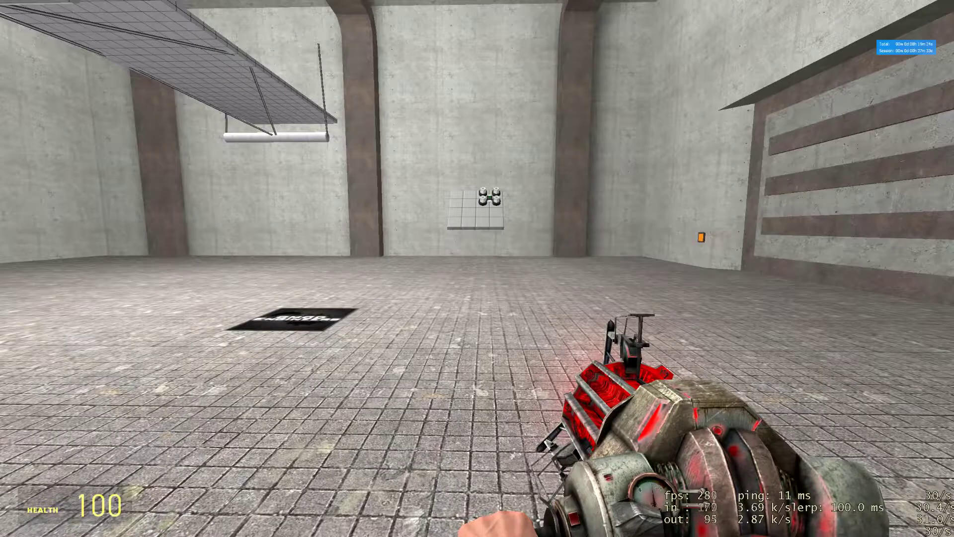
Set the large plate's weight to 500 with the Weight tool.
key("q")
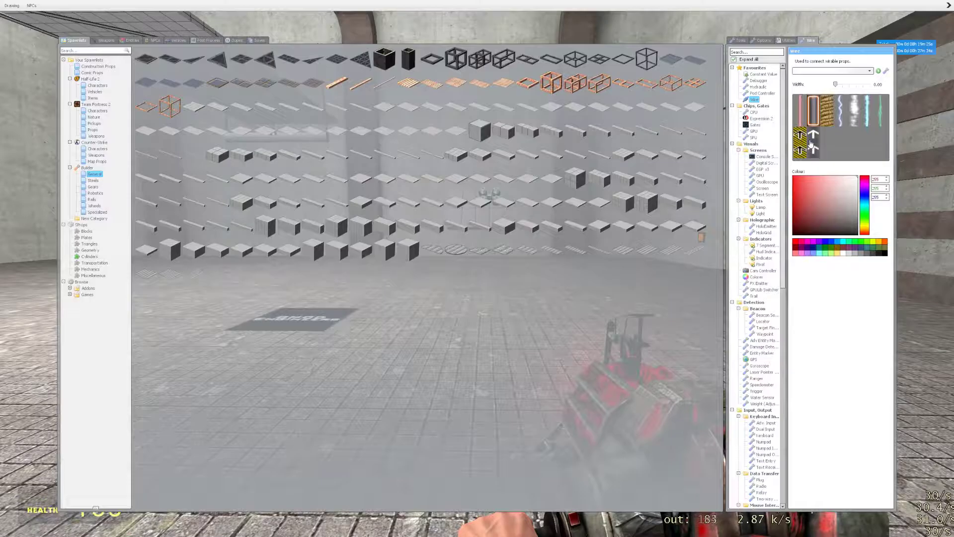
left_click(740, 41)
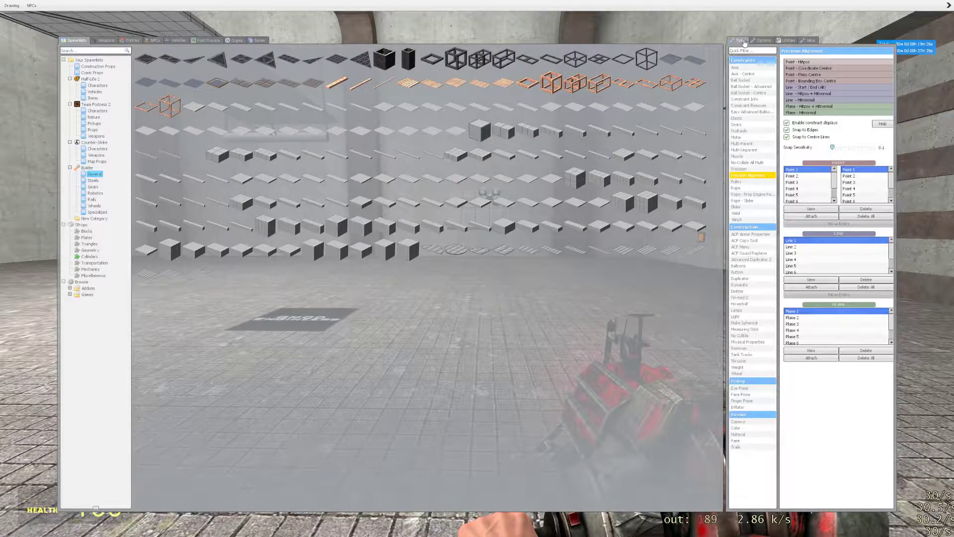
left_click(761, 374)
left_click(762, 368)
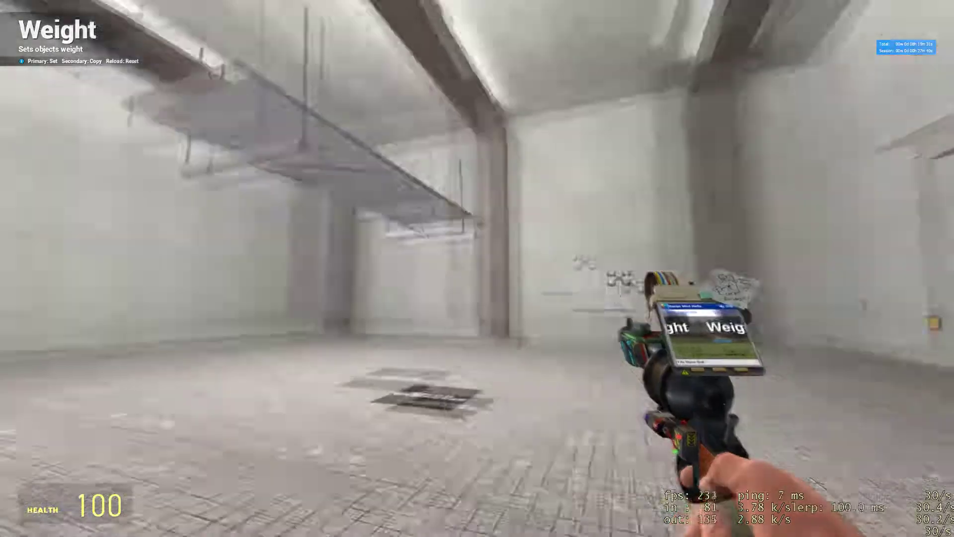
left_click(477, 268)
Set the weight of both cylinders under the large plate to 200 and switch to the Physics Gun.
key("q")
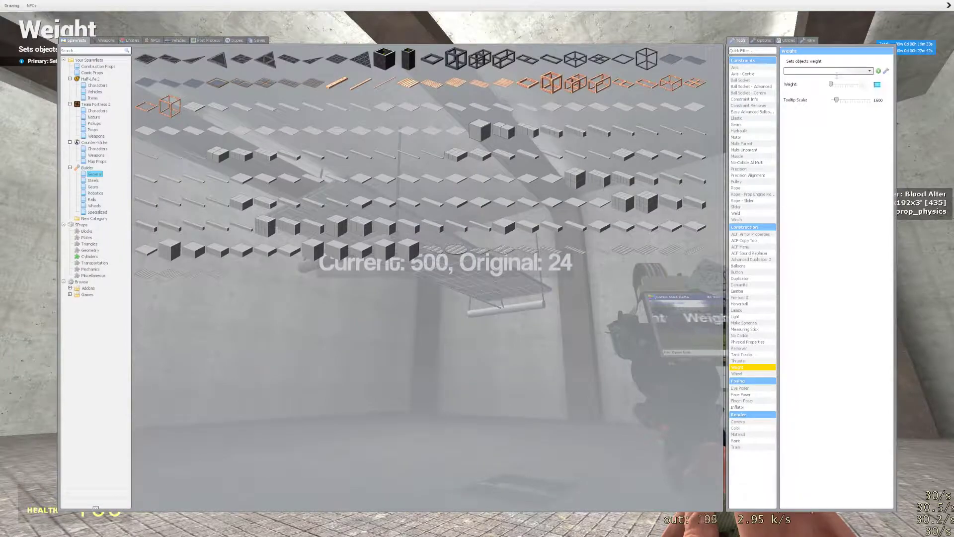
type("200q")
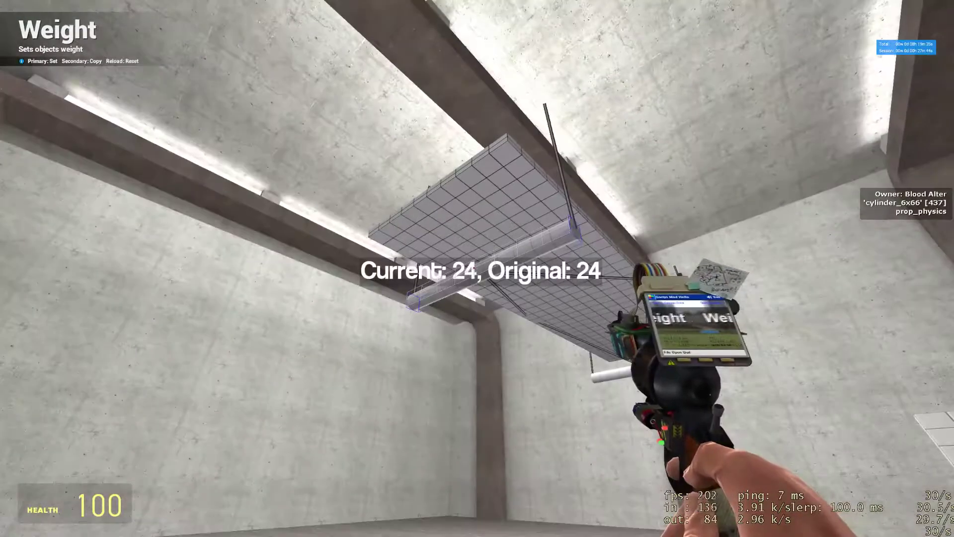
left_click(477, 268)
key("r")
left_click(478, 268)
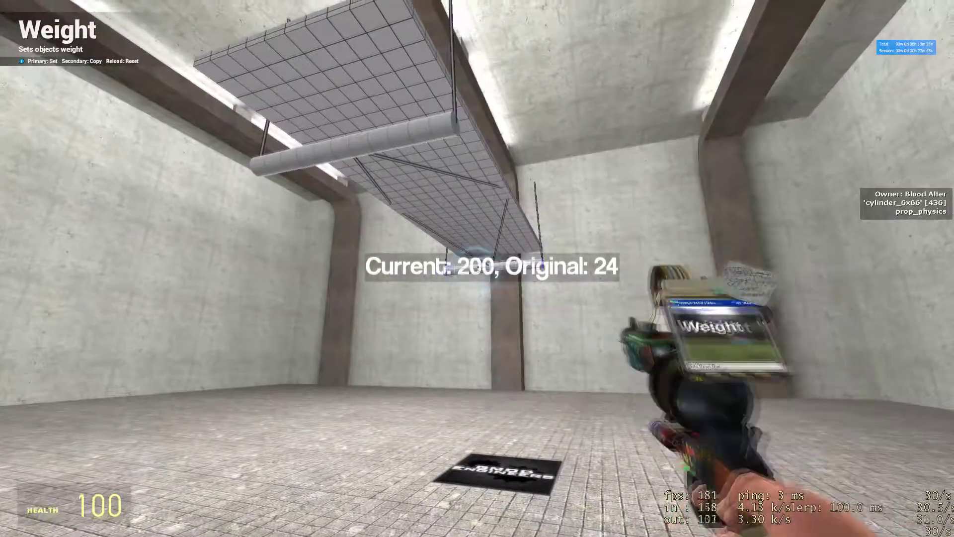
key("1")
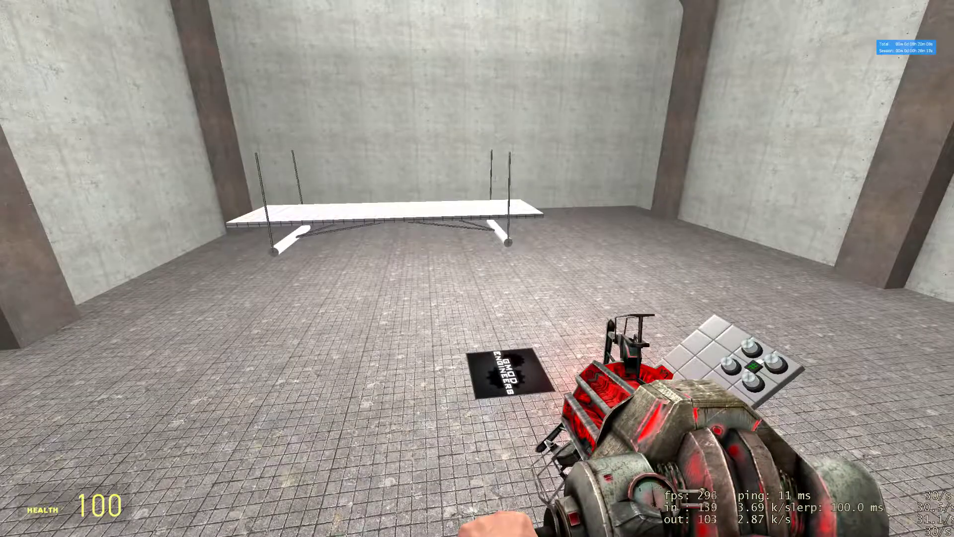
Constrain both cylinders to the large plate with Ball Socket - Advanced, using Y limits of -180 to 180 and Free Movement.
key("q")
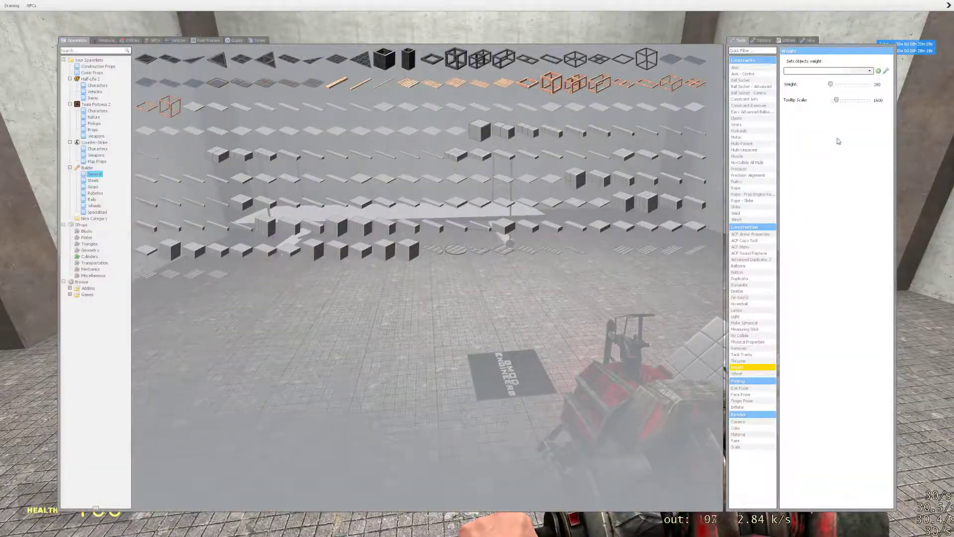
left_click(772, 87)
key("q")
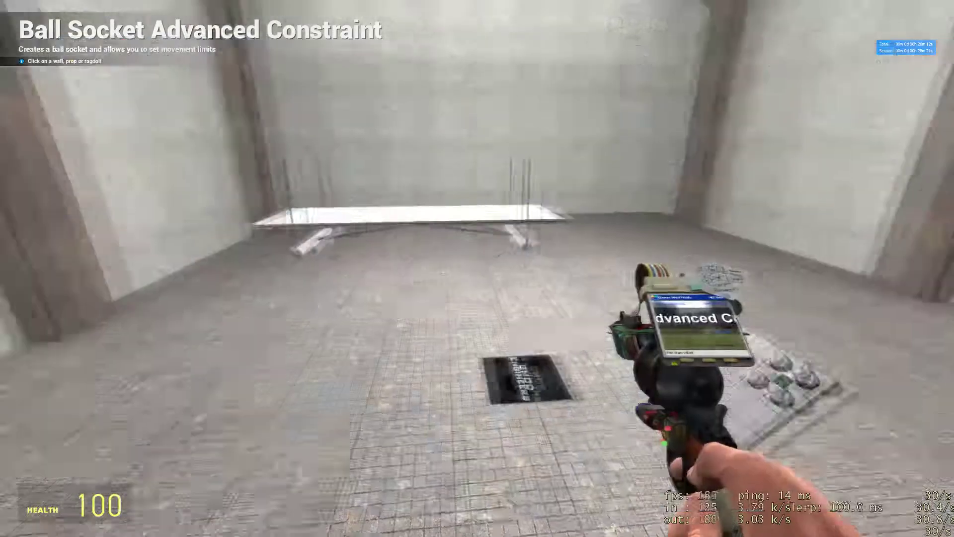
key("w")
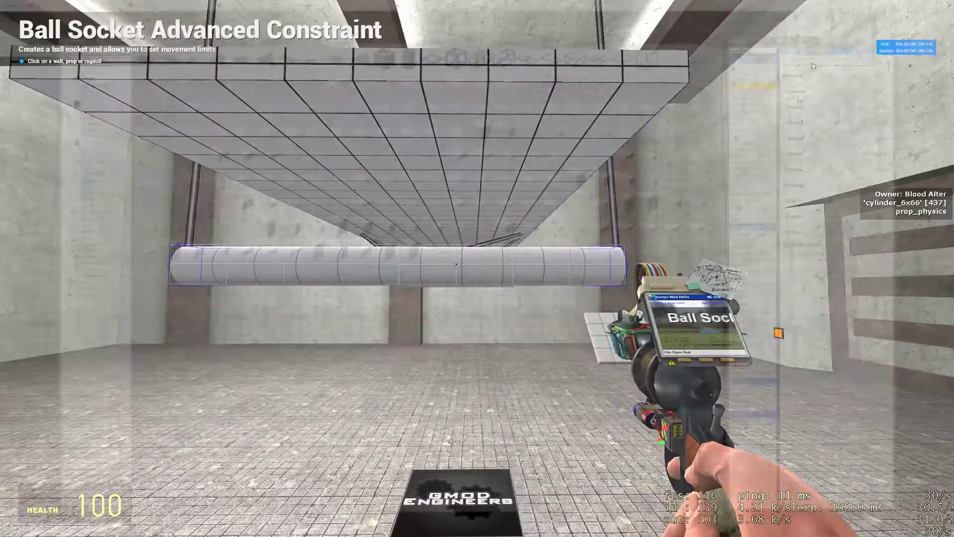
key("q")
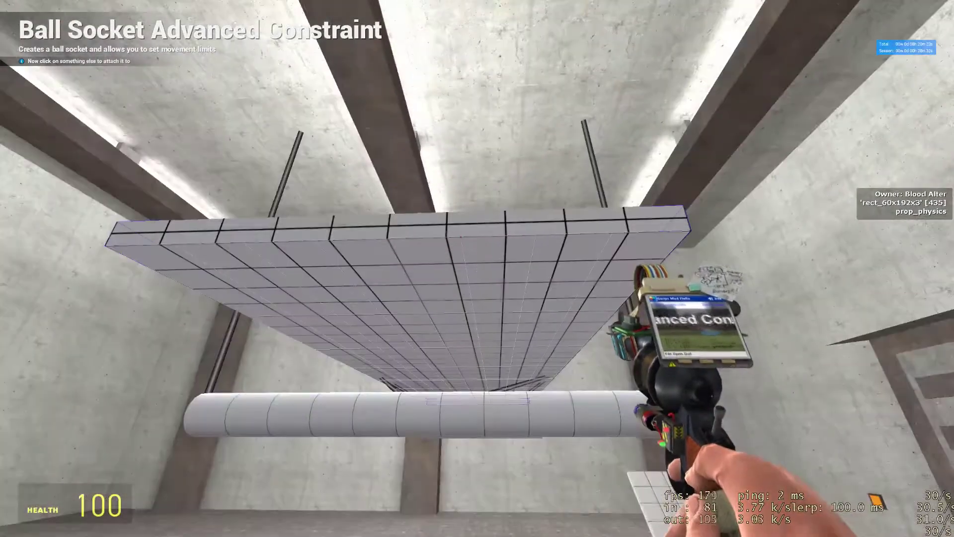
left_click(477, 268)
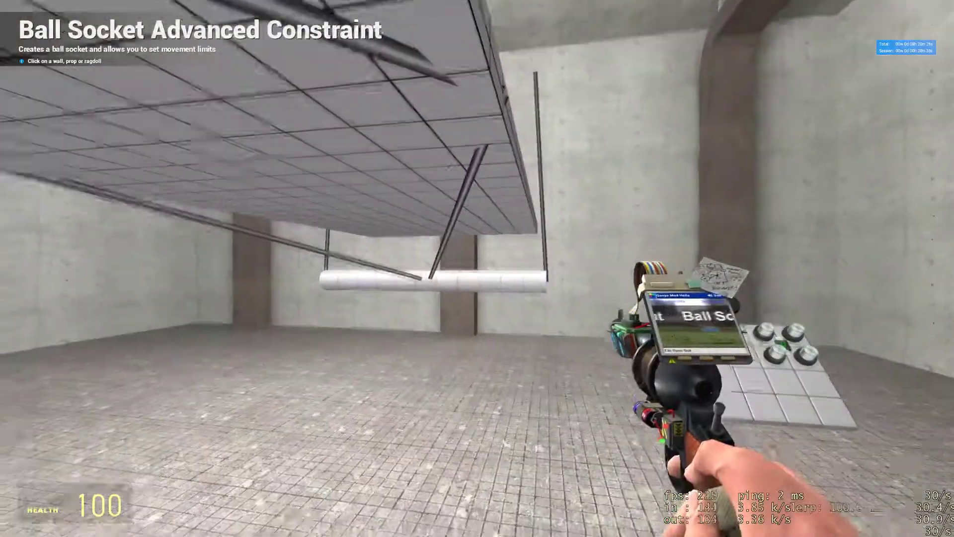
left_click(477, 269)
left_click(477, 268)
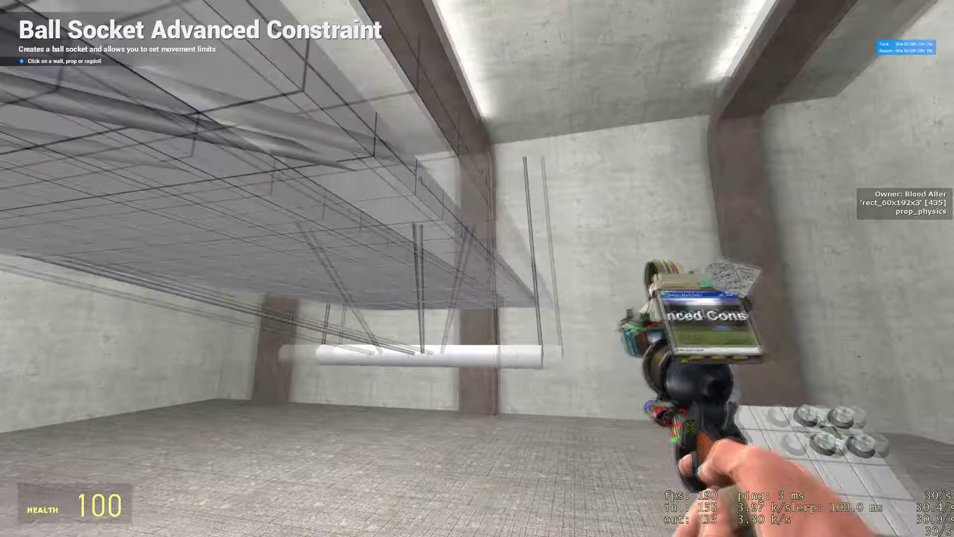
key("q")
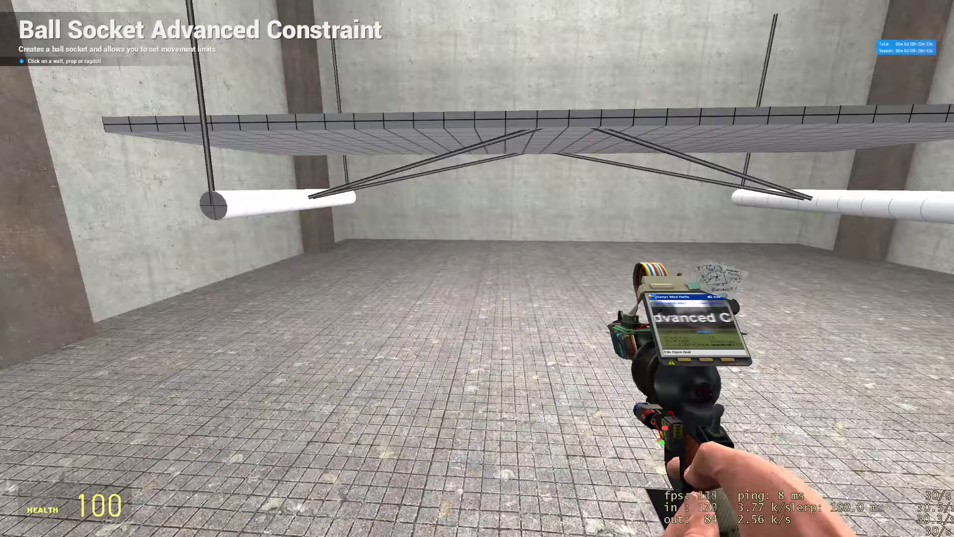
Copy the suspension and its controller plate with Advanced Duplicator 2 and paste the duplicate in the room.
key("s")
key("1")
left_click(477, 268)
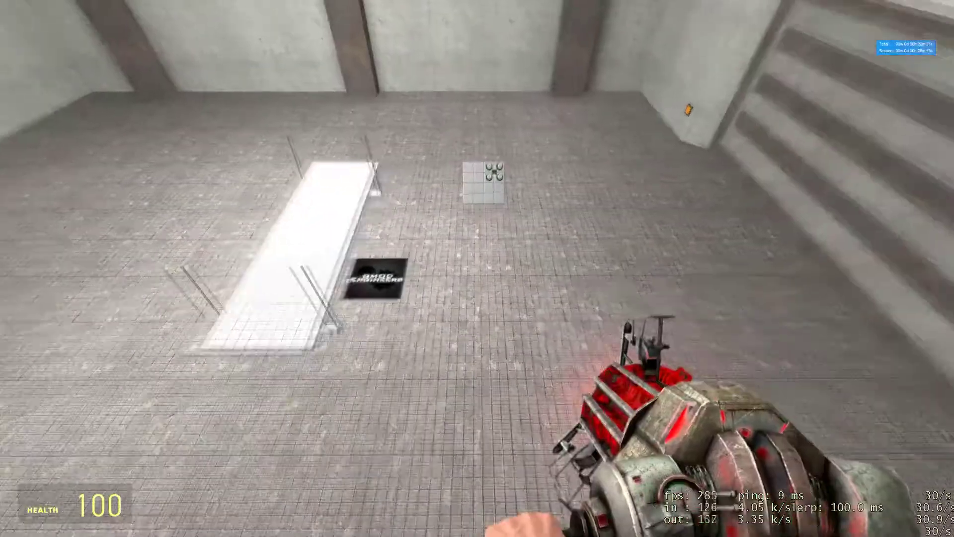
key("w")
key("q")
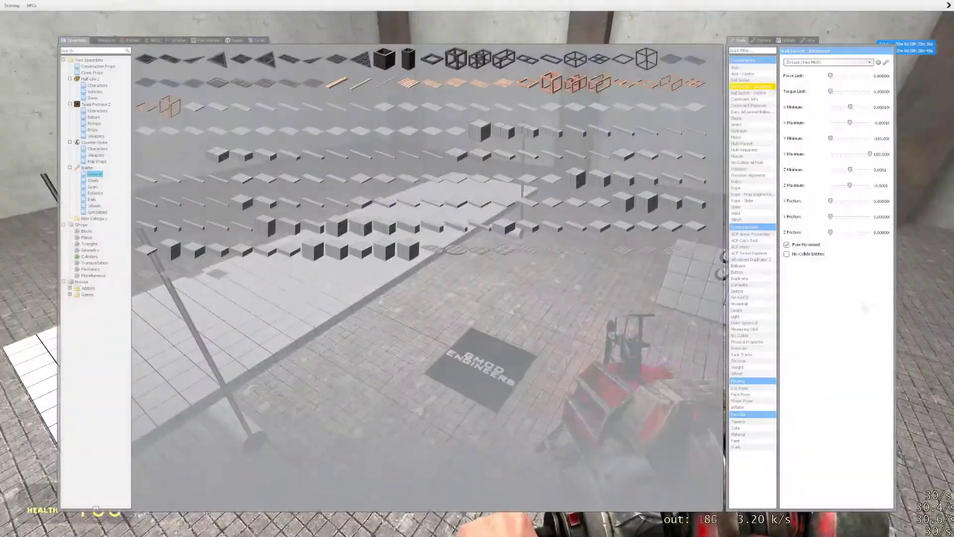
left_click(765, 260)
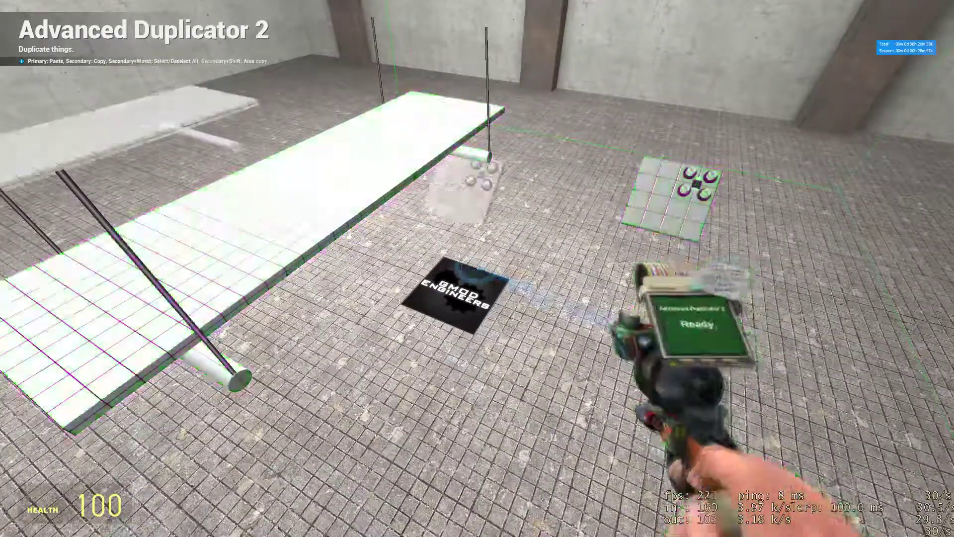
Apply Multi No-Collide All to the pasted suspension's plate and both cylinders.
key("q")
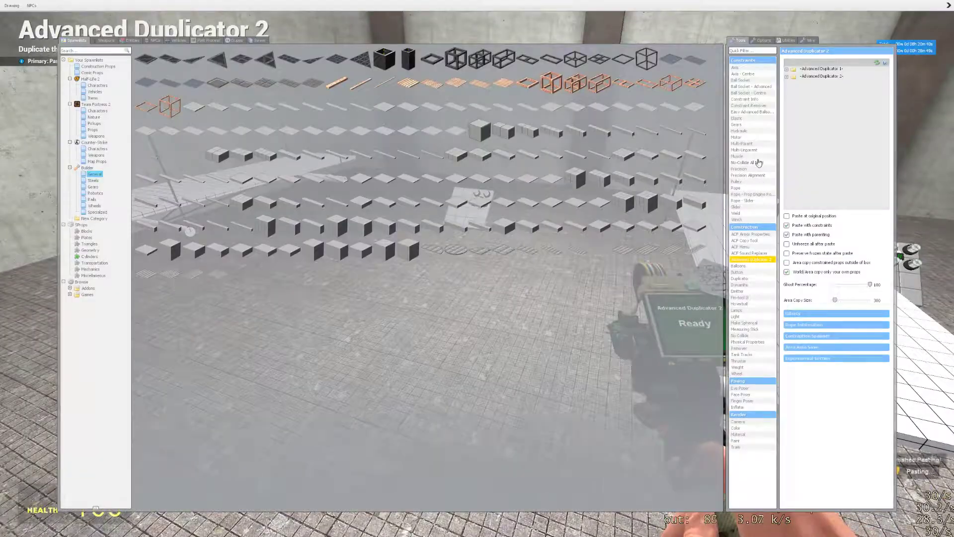
left_click(759, 162)
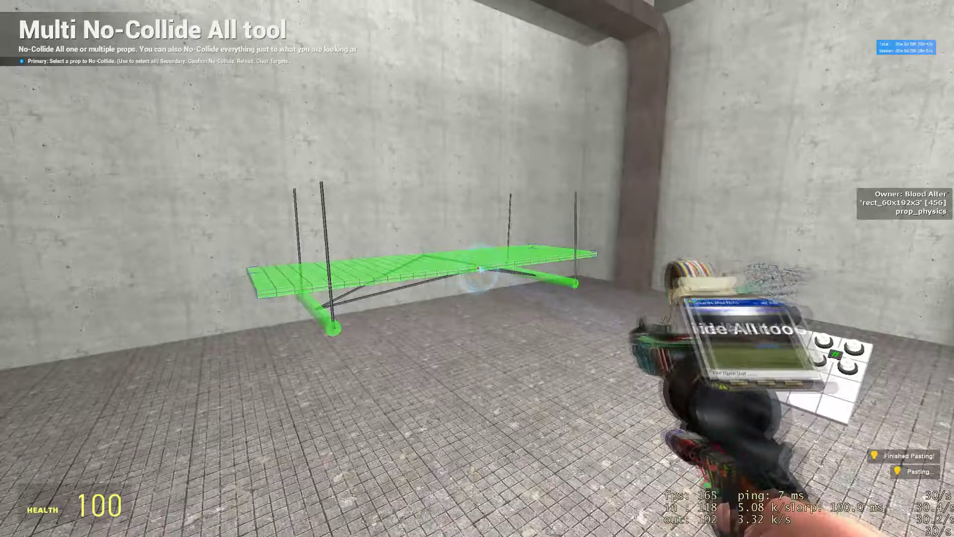
left_click(477, 268)
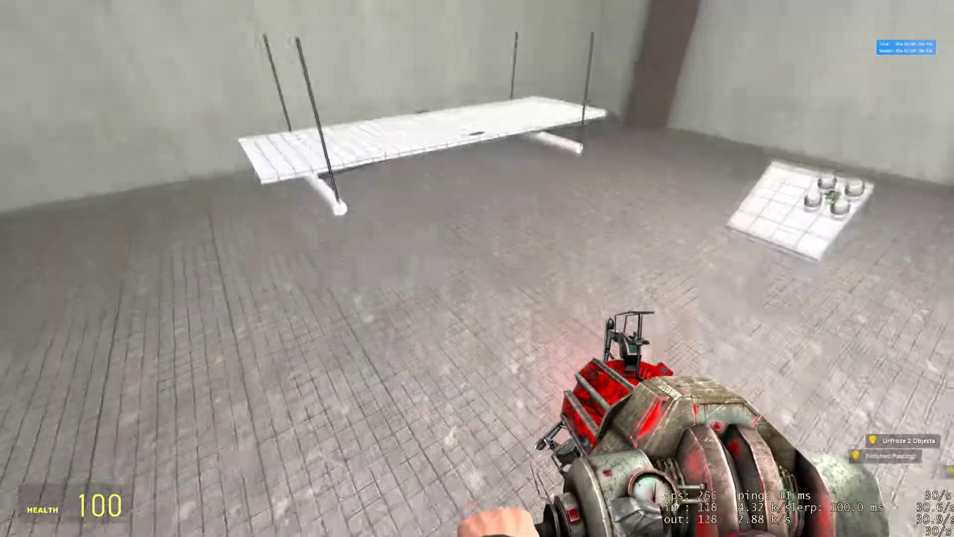
Tug on the pasted suspension with the Physics Gun to test it, and undo the paste.
key("w")
left_click_drag(477, 268, 478, 268)
right_click(478, 269)
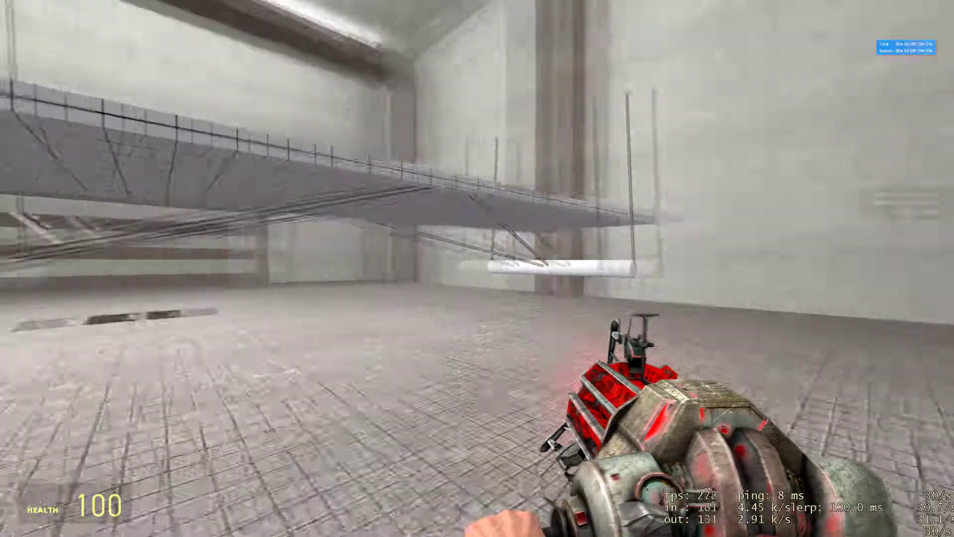
key("z")
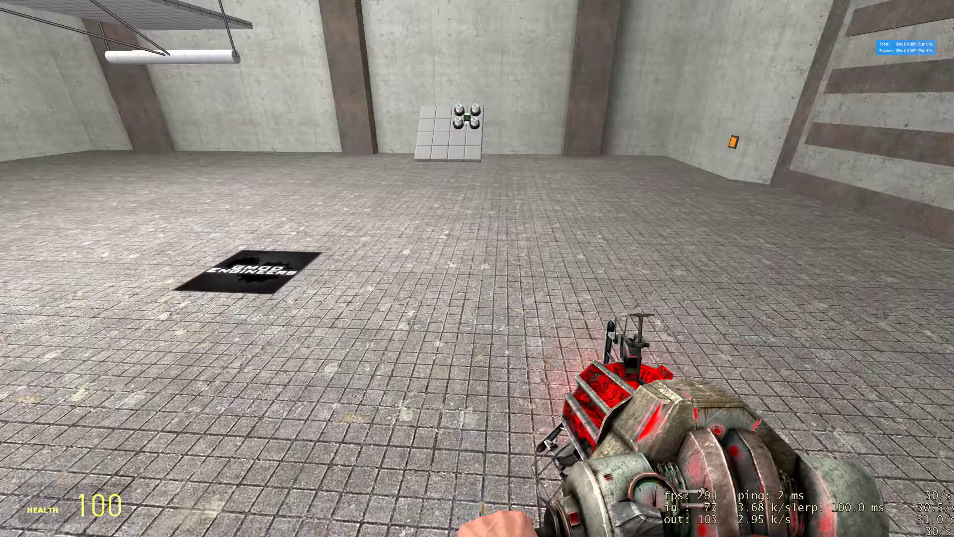
Spawn four t_wheel50 wheels from the Wheel E group around the room and freeze them in place with the Physics Gun.
key("q")
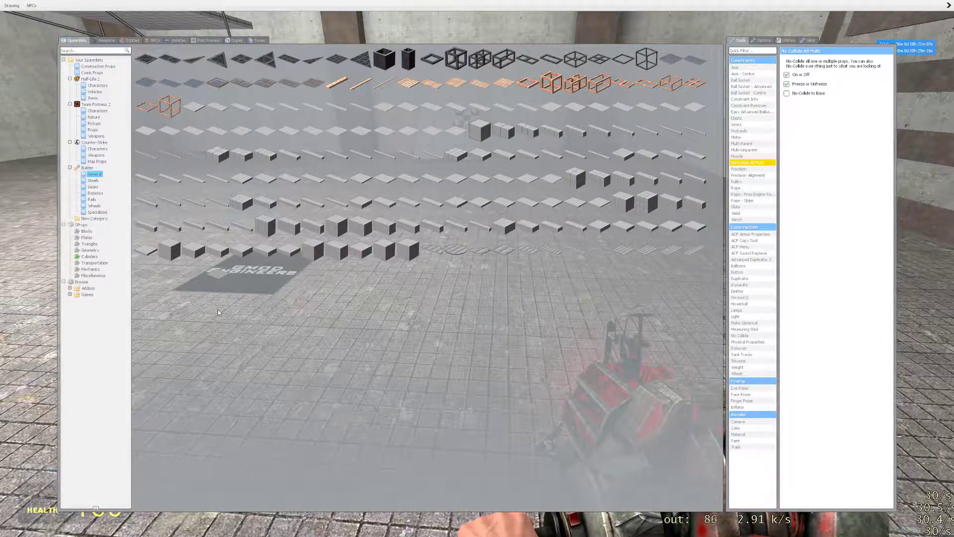
left_click(107, 265)
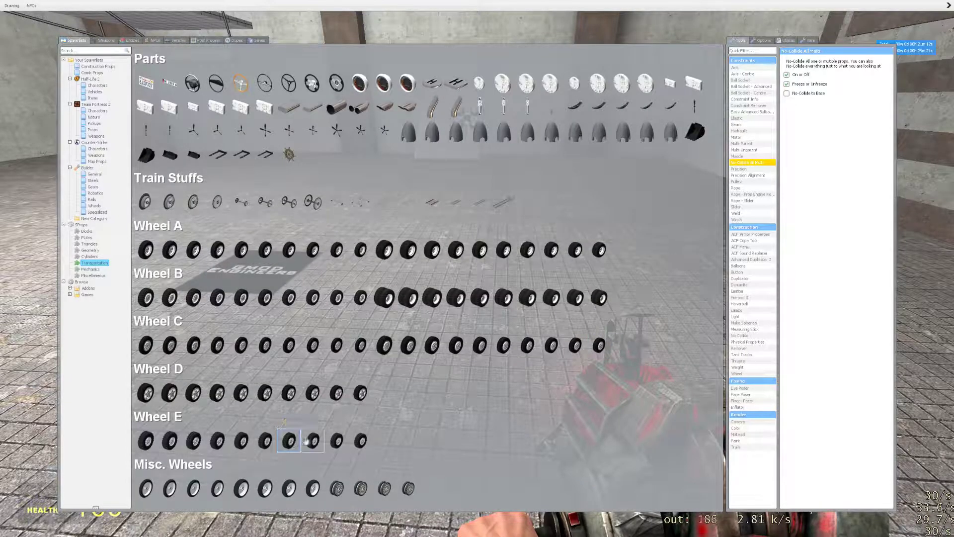
left_click(311, 440)
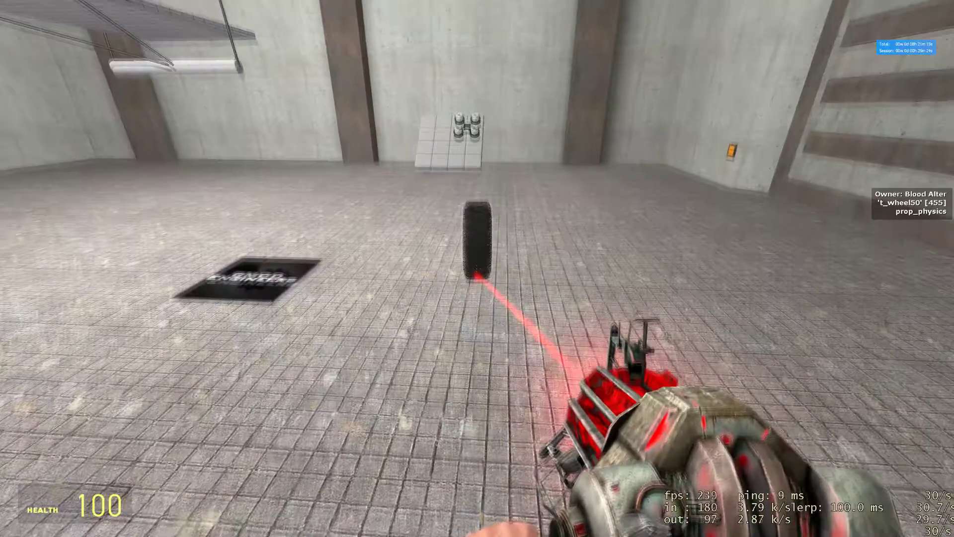
right_click(477, 268)
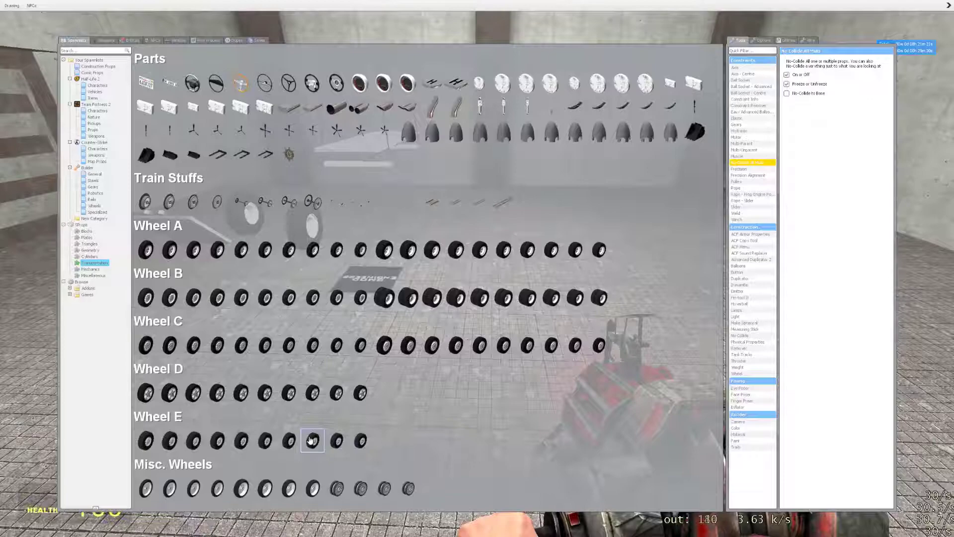
left_click(311, 440)
key("q")
left_click(311, 440)
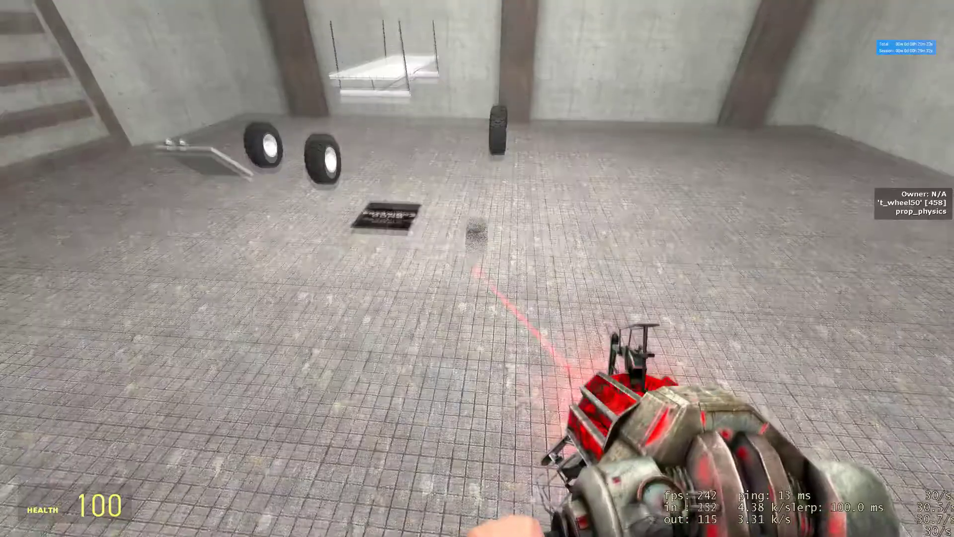
Set the Precision tool to Move mode and snap the first two wheels onto cylinder ends under the large plate.
key("q")
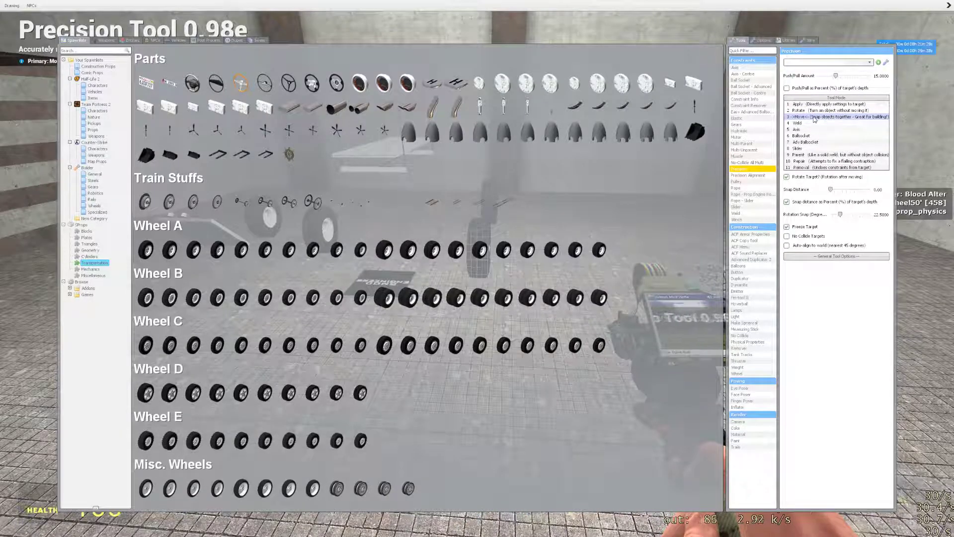
key("q")
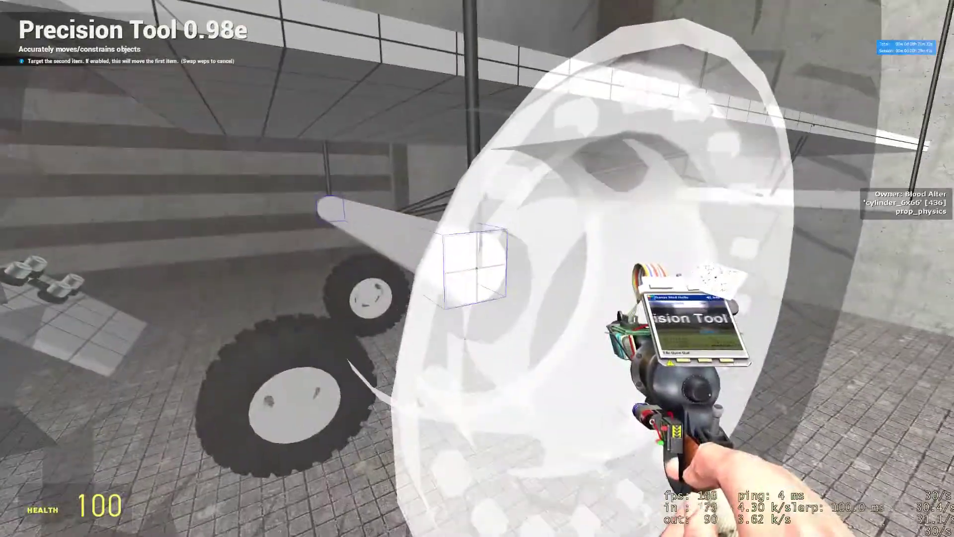
left_click(477, 269)
left_click(477, 268)
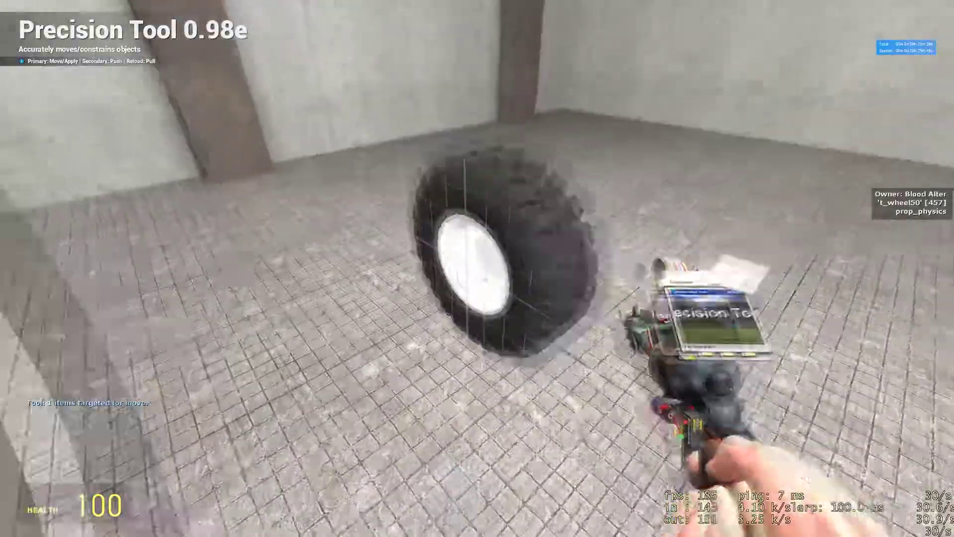
left_click(477, 268)
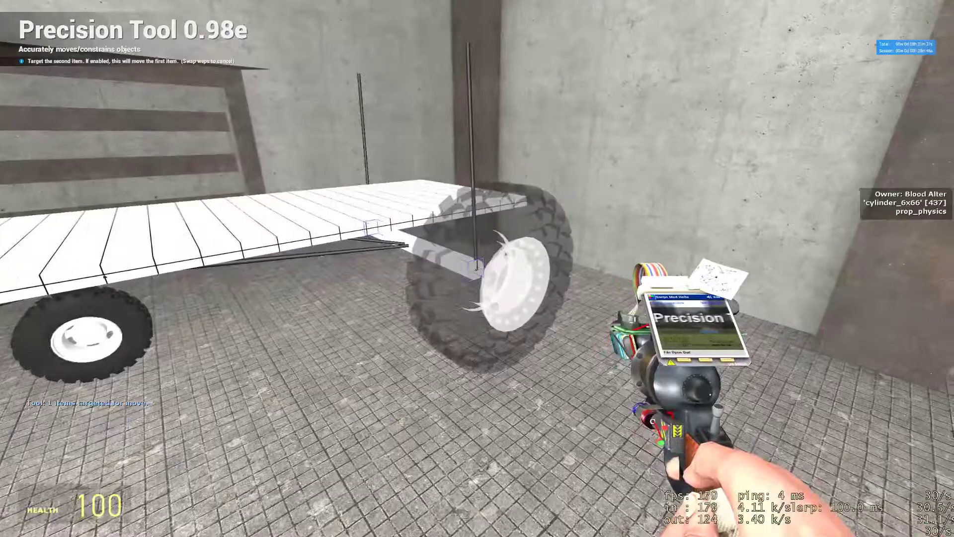
left_click(478, 269)
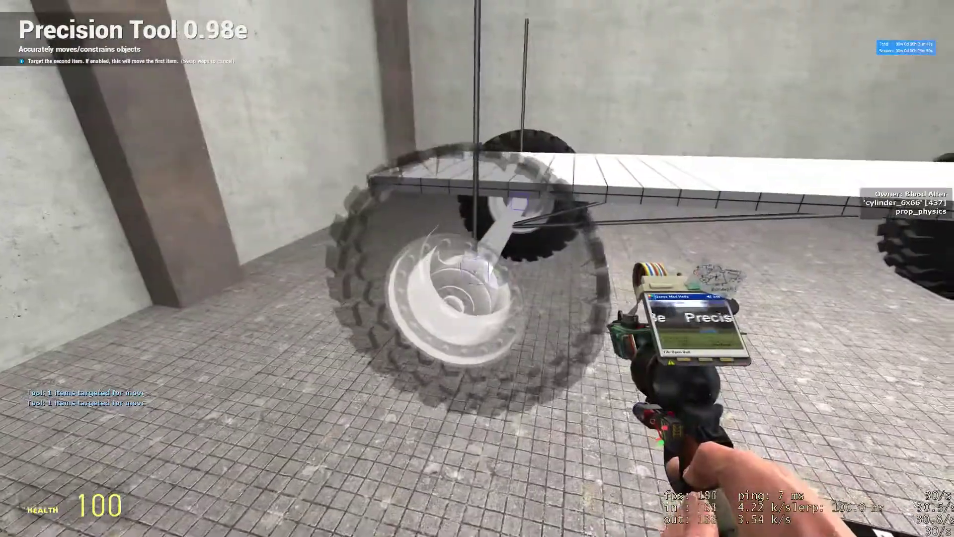
Snap the two remaining wheels onto the free cylinder ends with the Precision tool.
left_click(477, 268)
key("w")
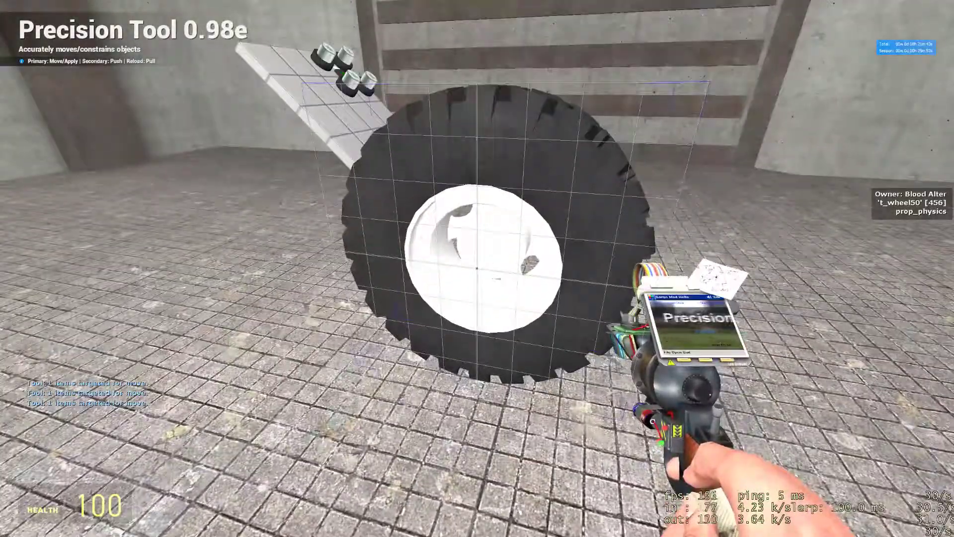
left_click(477, 269)
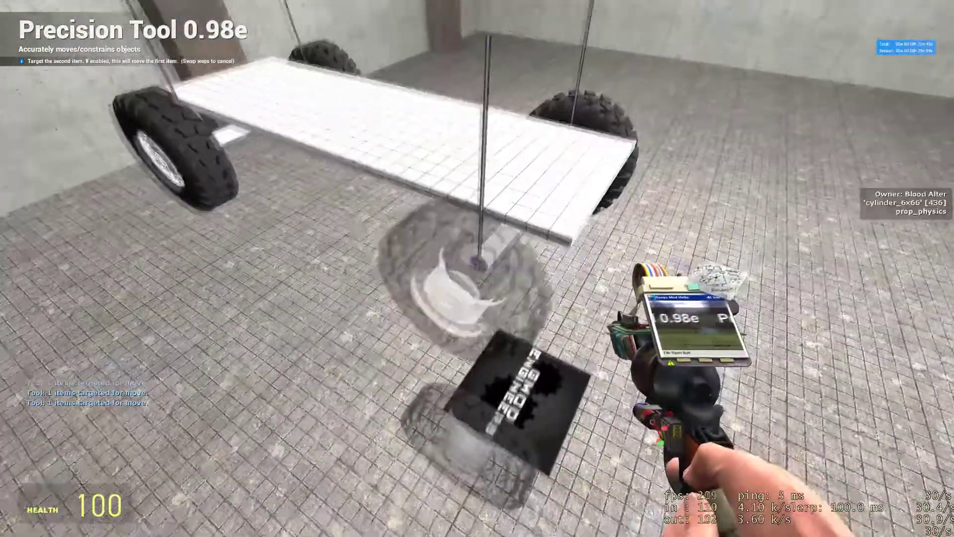
left_click(477, 268)
Give the mounted wheels spherical collisions with the Make Spherical tool.
key("s")
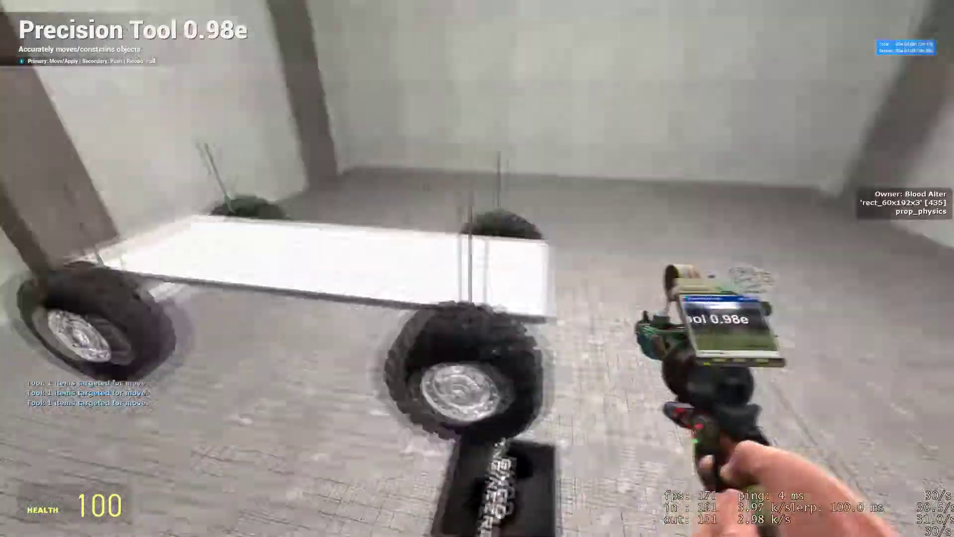
scroll(477, 268, "down", 2)
left_click(477, 269)
key("q")
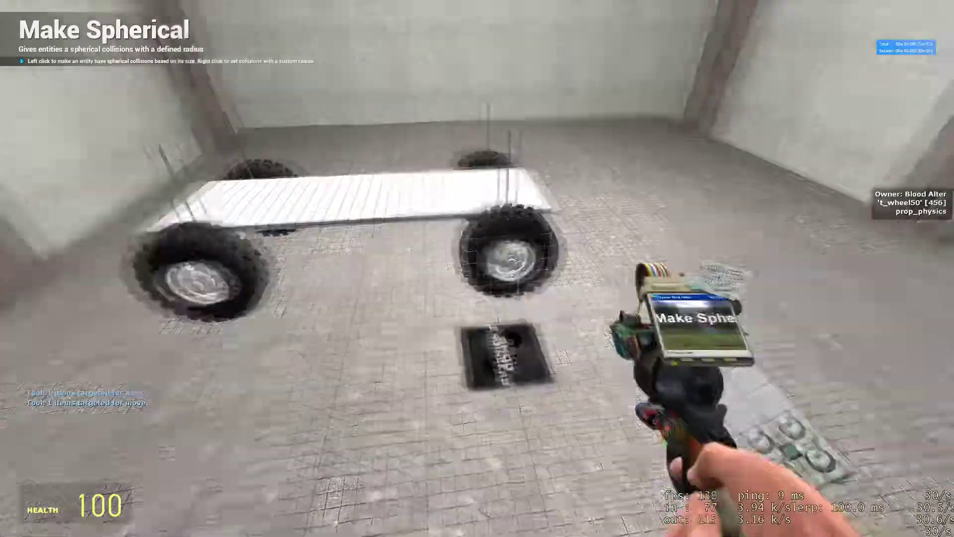
left_click(477, 268)
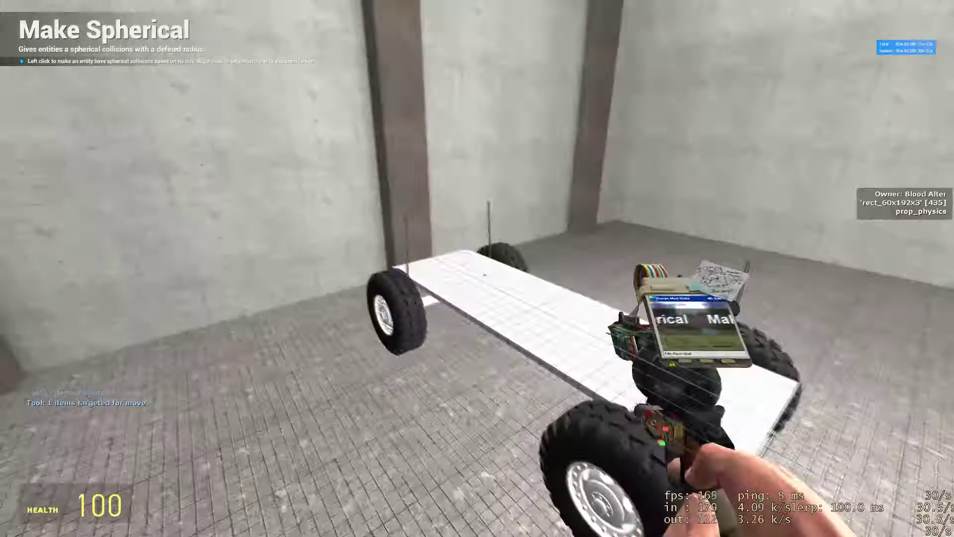
key("d")
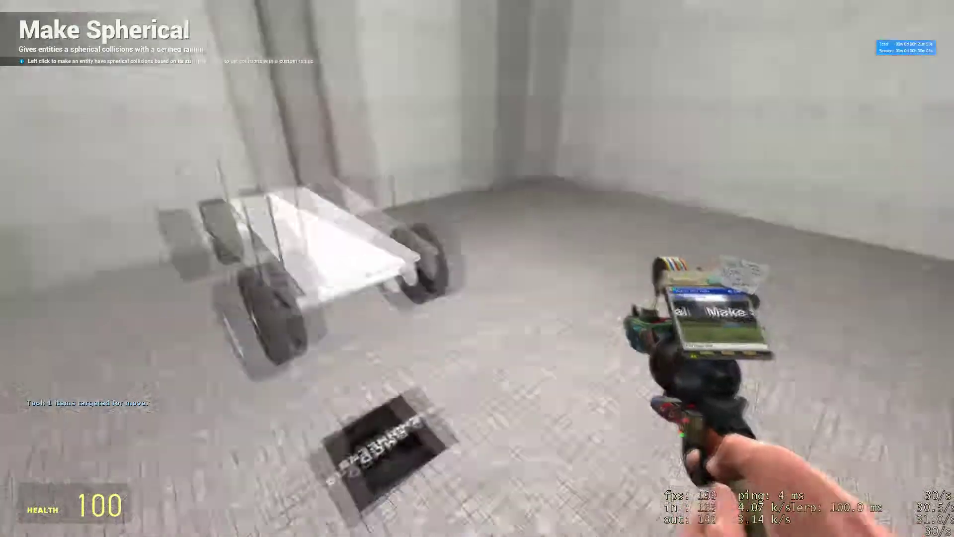
Constrain both wheels of the first axle to their cylinder with the Axis - Centre tool.
key("q")
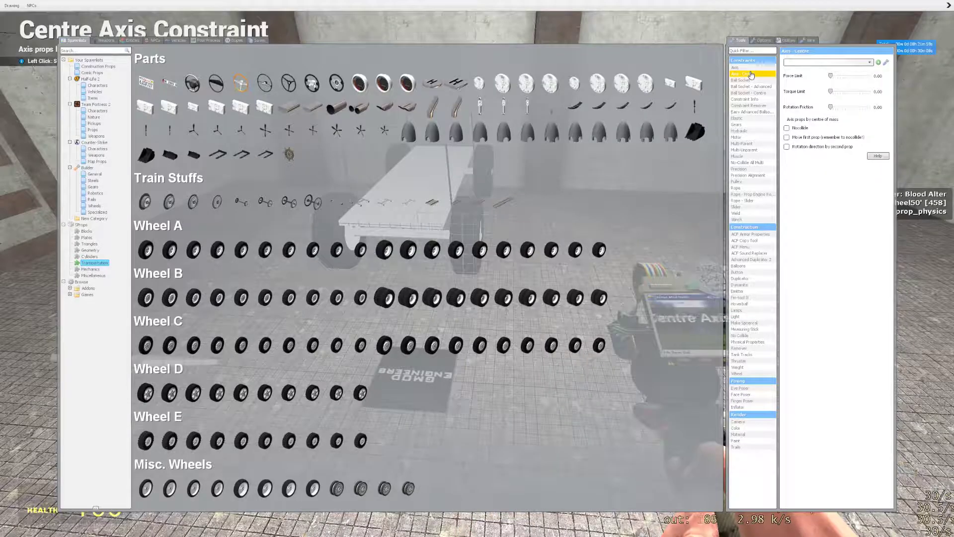
key("q")
key("a")
left_click(477, 268)
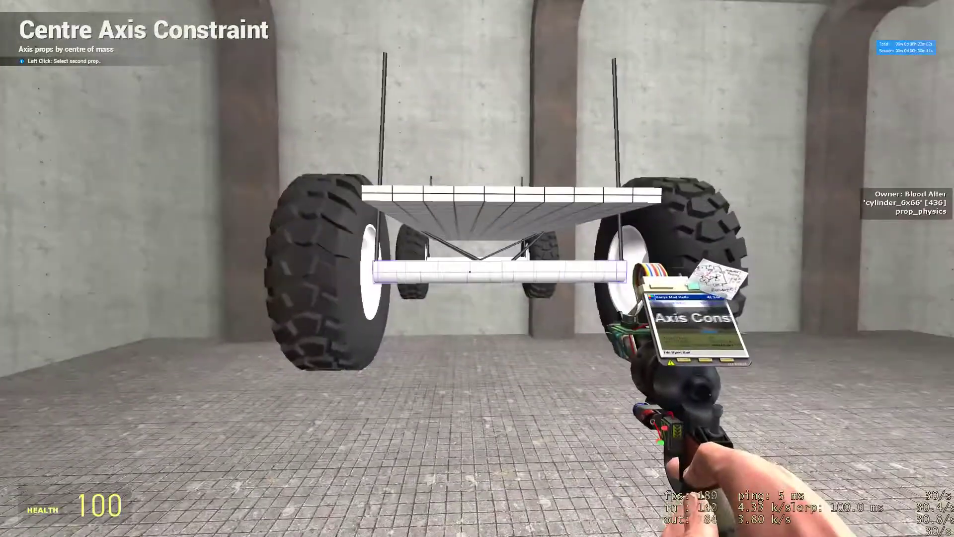
left_click(477, 268)
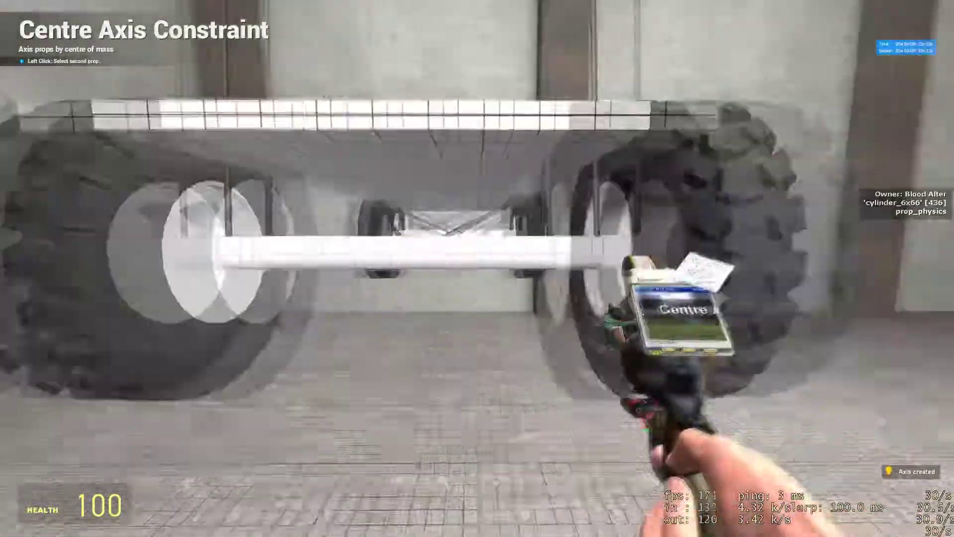
left_click(477, 269)
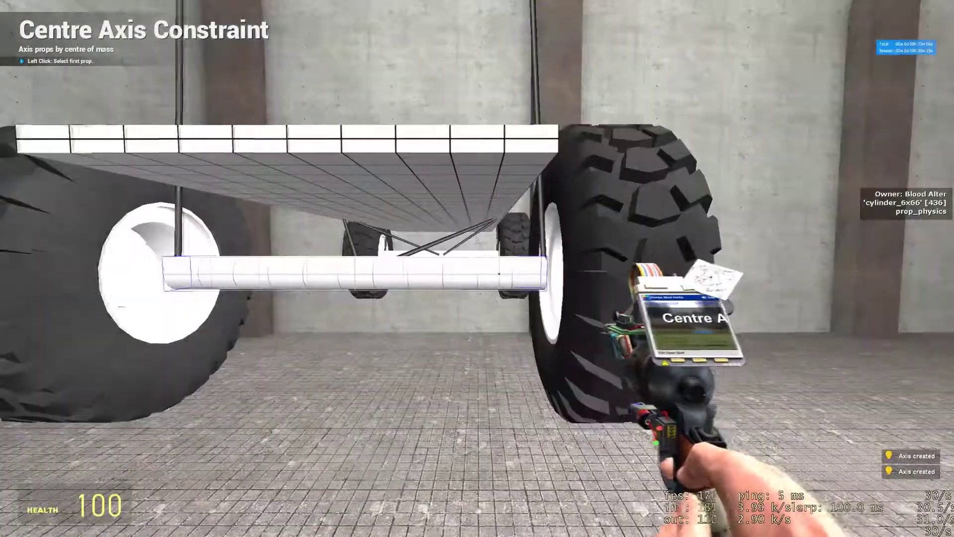
Add centre axis constraints between the second axle's cylinder and both of its wheels.
key("w")
key("w")
left_click(477, 268)
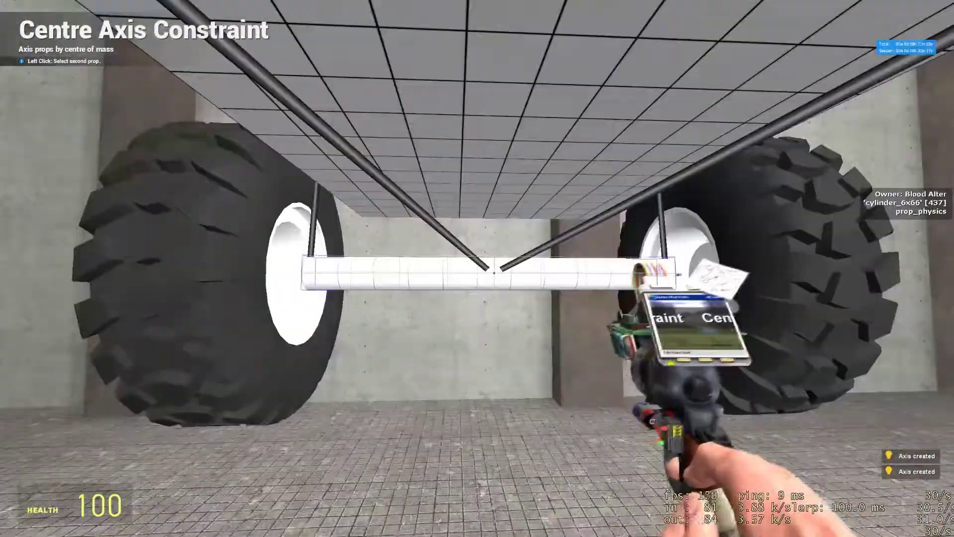
left_click(477, 268)
key("a")
left_click(477, 268)
key("d")
left_click(477, 268)
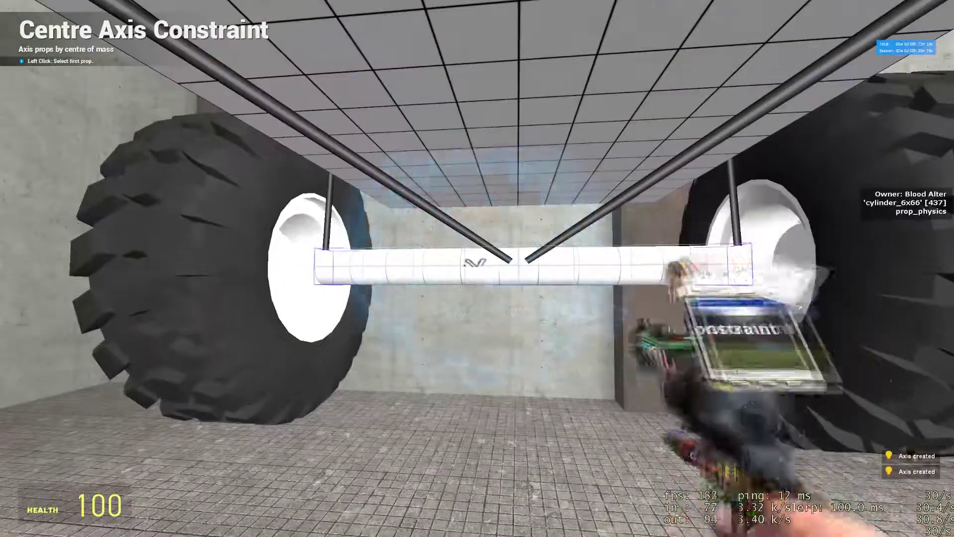
Copy the wheeled suspension and its controller plate with Advanced Duplicator 2 and paste the duplicate beside the original.
key("w")
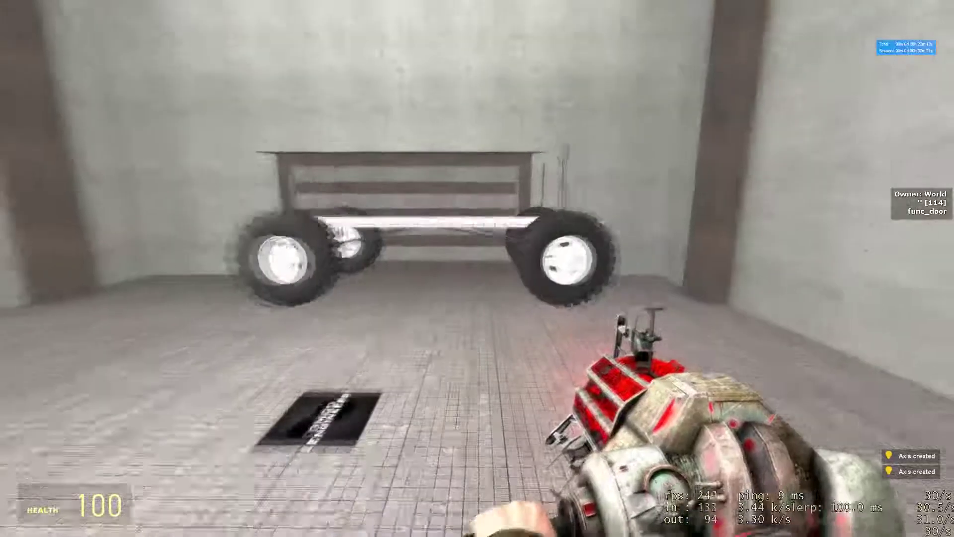
key("q")
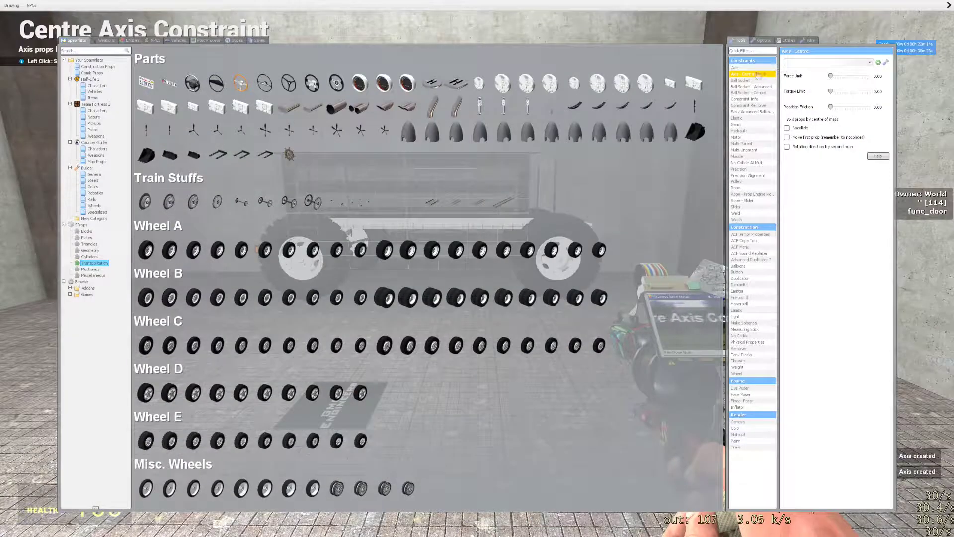
key("q")
key("w")
key("s")
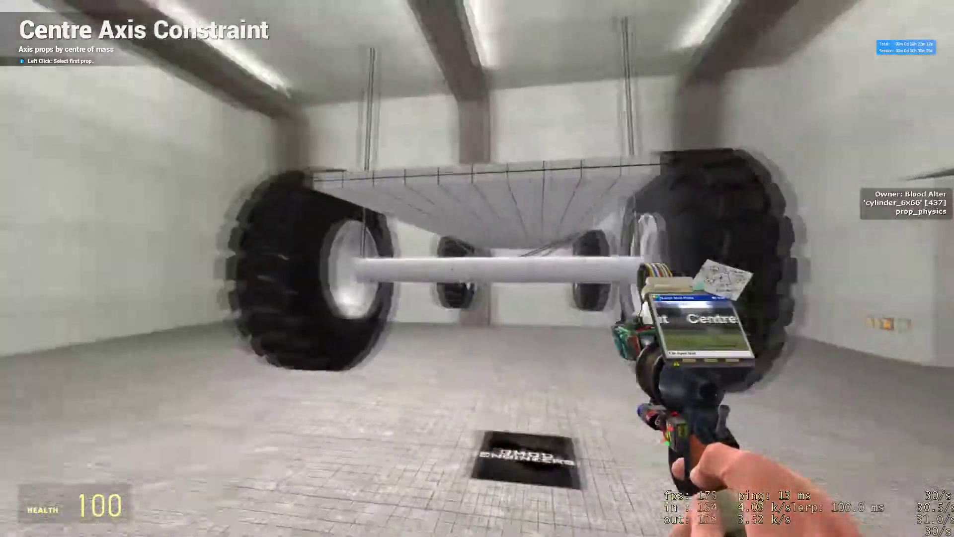
key("q")
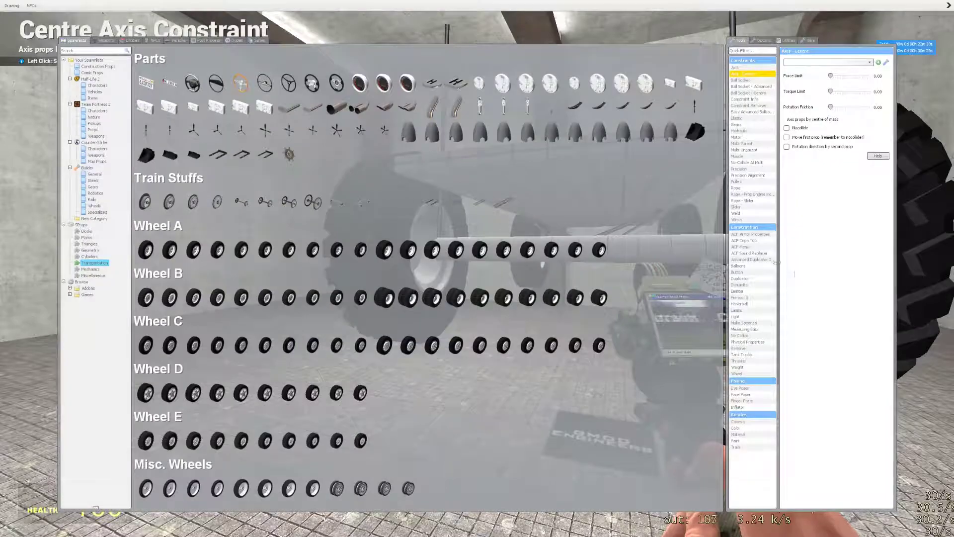
left_click(770, 260)
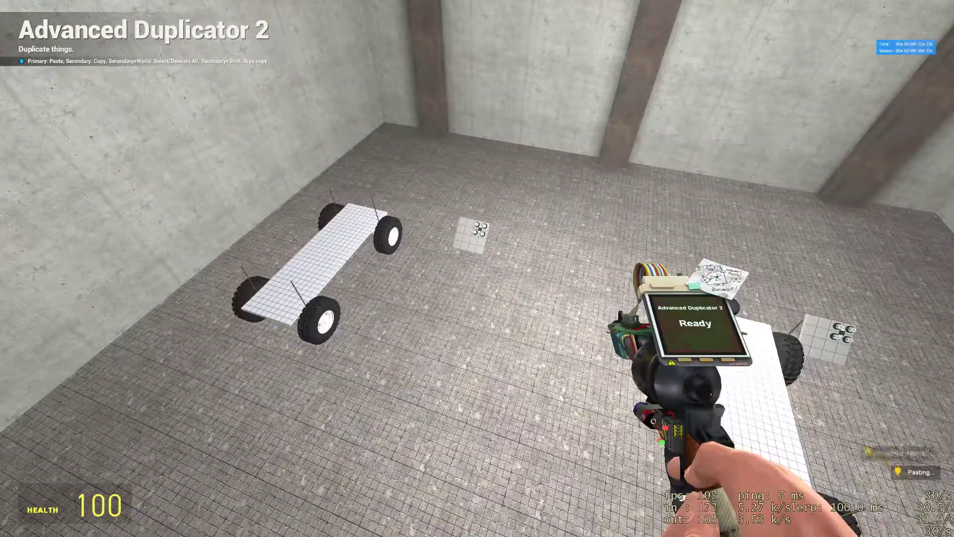
Apply Multi No-Collide All to the parts of the pasted vehicle and switch to the Physics Gun.
key("q")
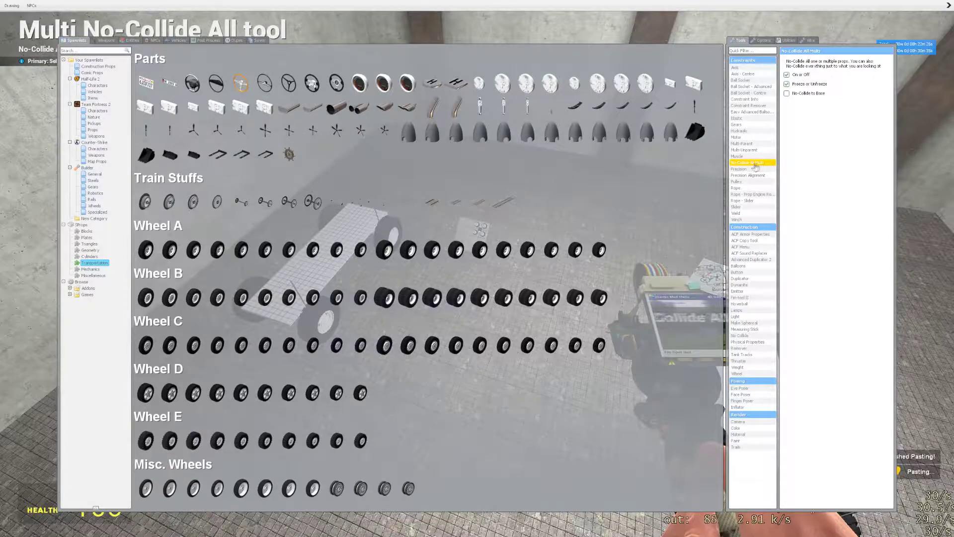
key("q")
key("w")
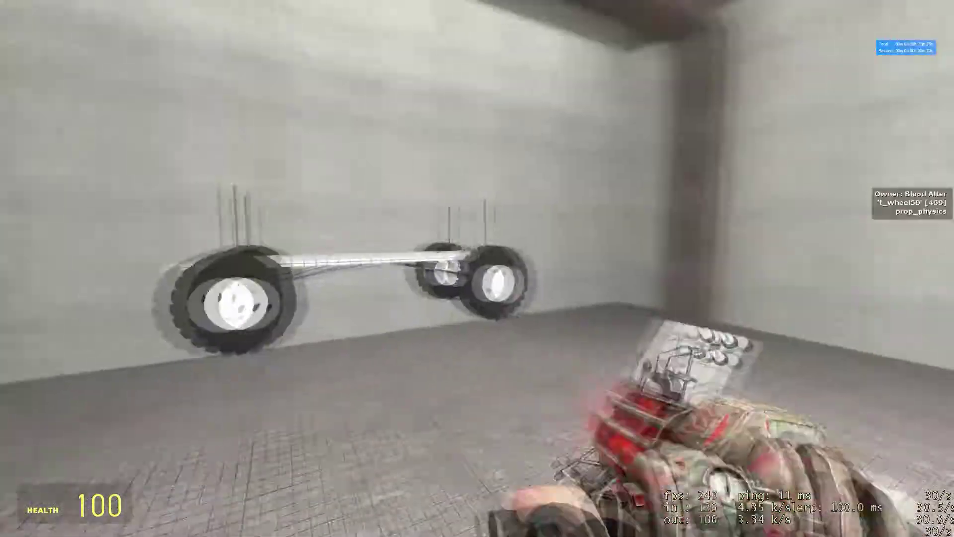
Unfreeze the pasted vehicle and pull on its wheels and plate with the Physics Gun to test the suspension.
key("w")
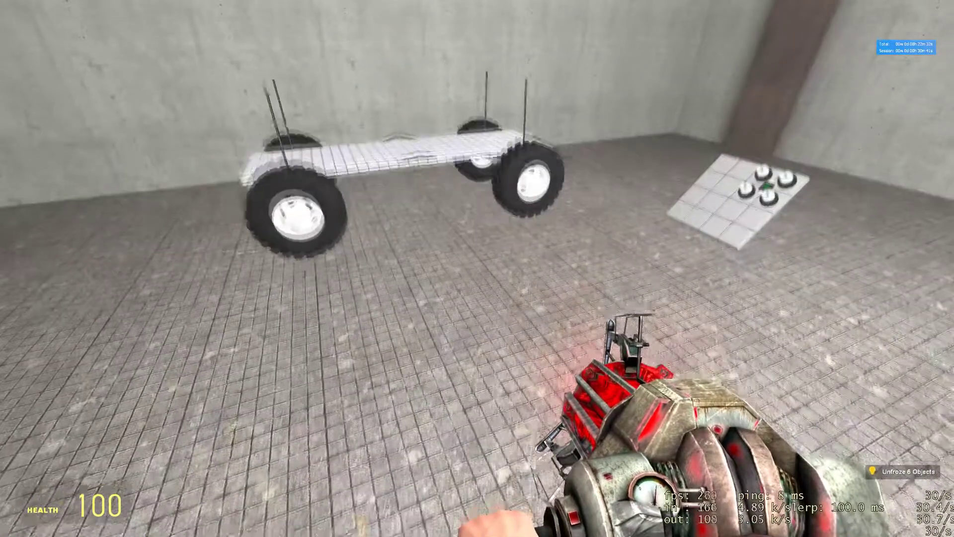
key("a")
left_click(477, 269)
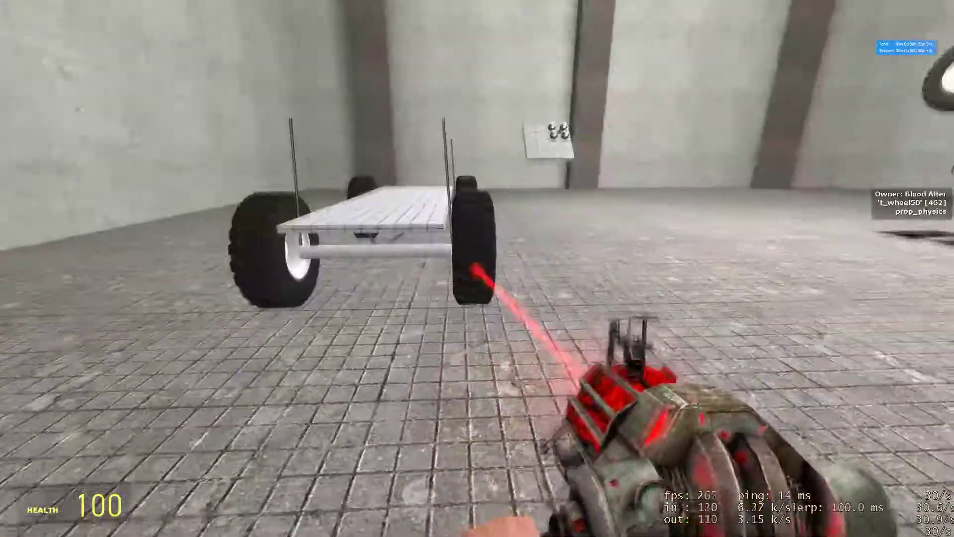
key("d")
left_click(477, 268)
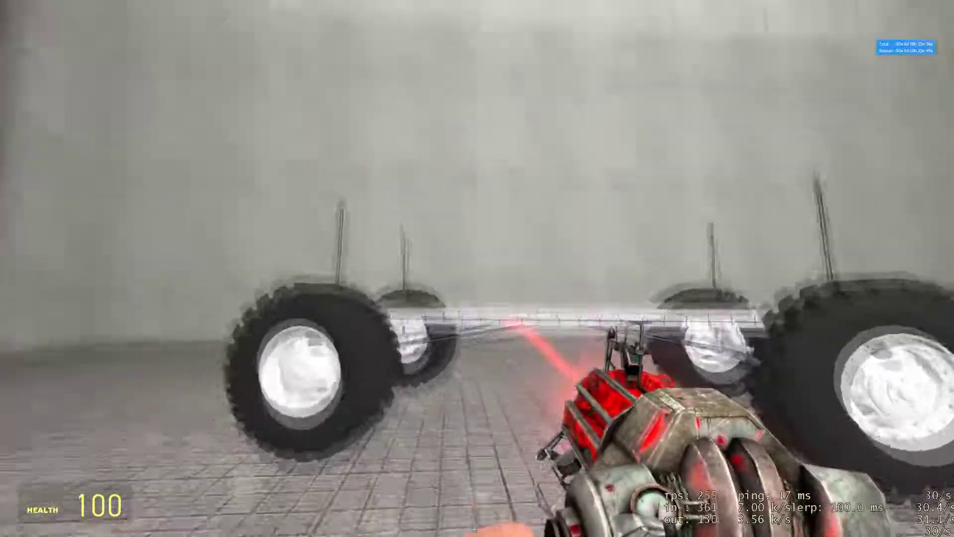
key("d")
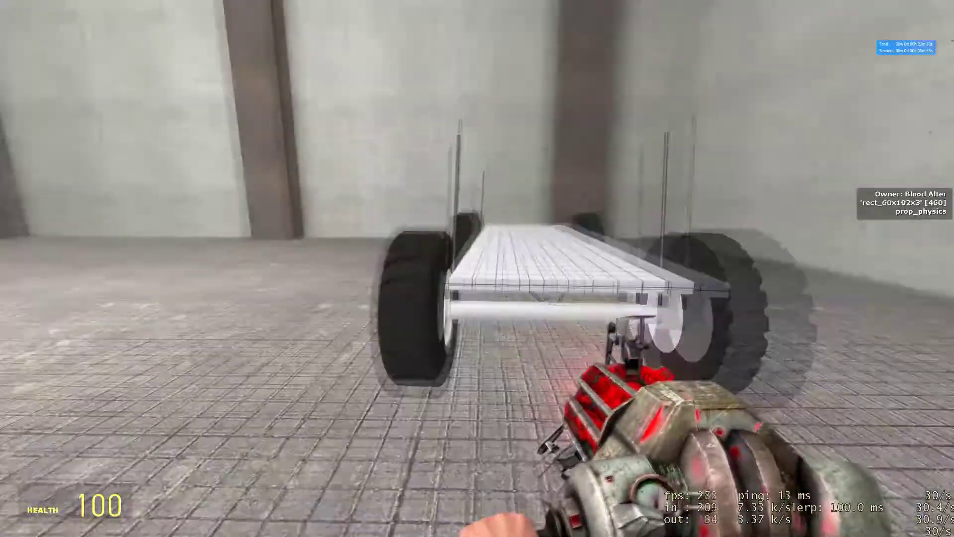
key("ctrl")
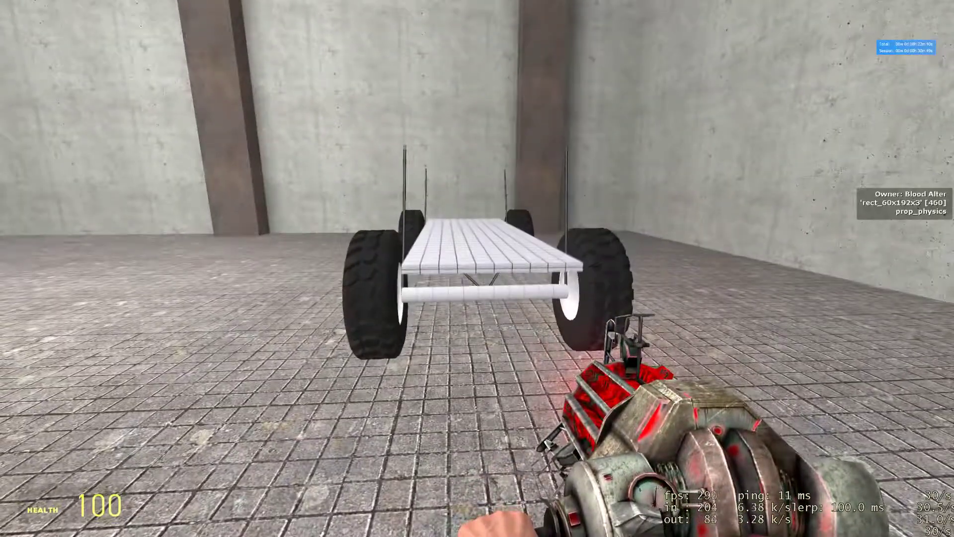